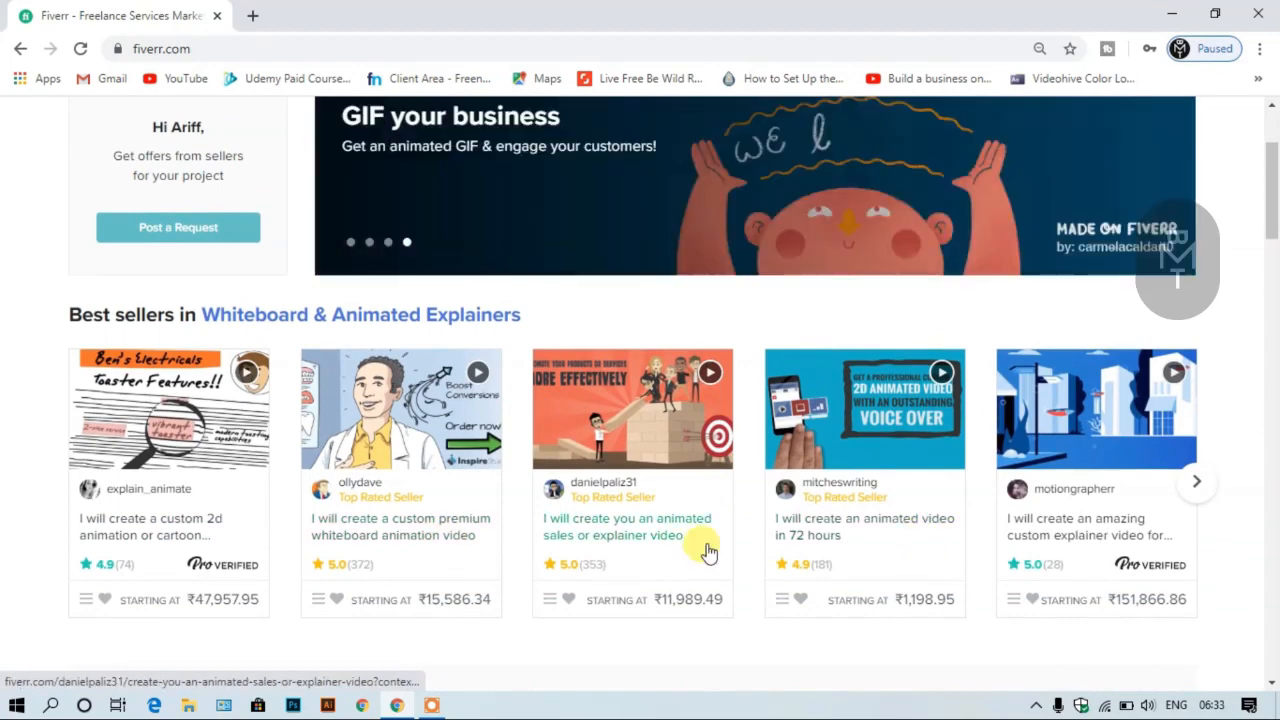
Open the Start Selling page through Become a Seller in the top navigation.
scroll(706, 545, "down", 1)
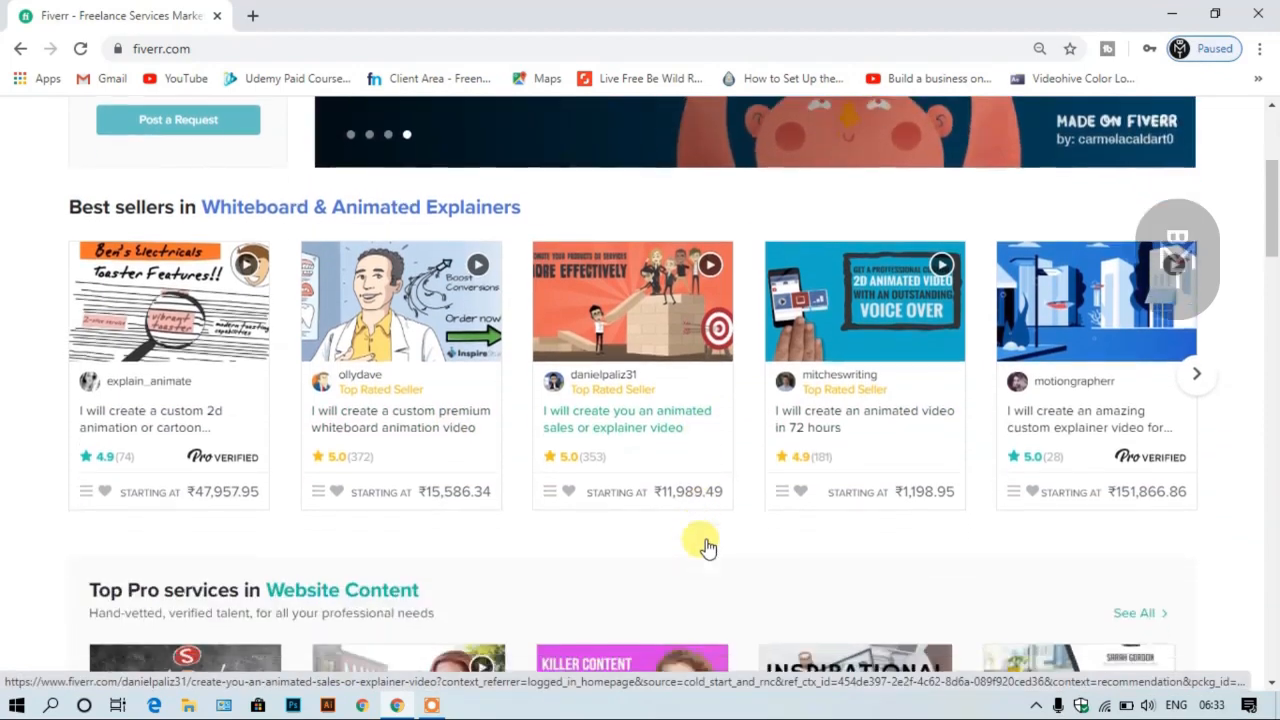
scroll(706, 545, "up", 3)
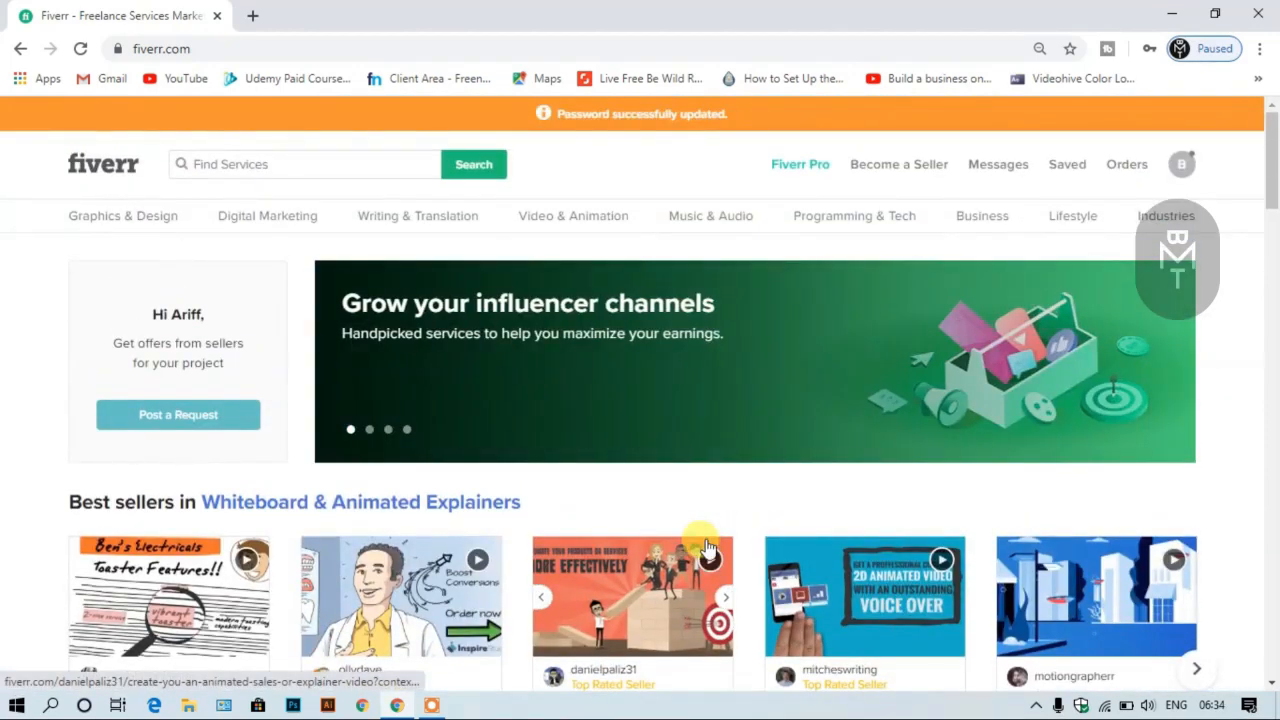
scroll(706, 545, "down", 1)
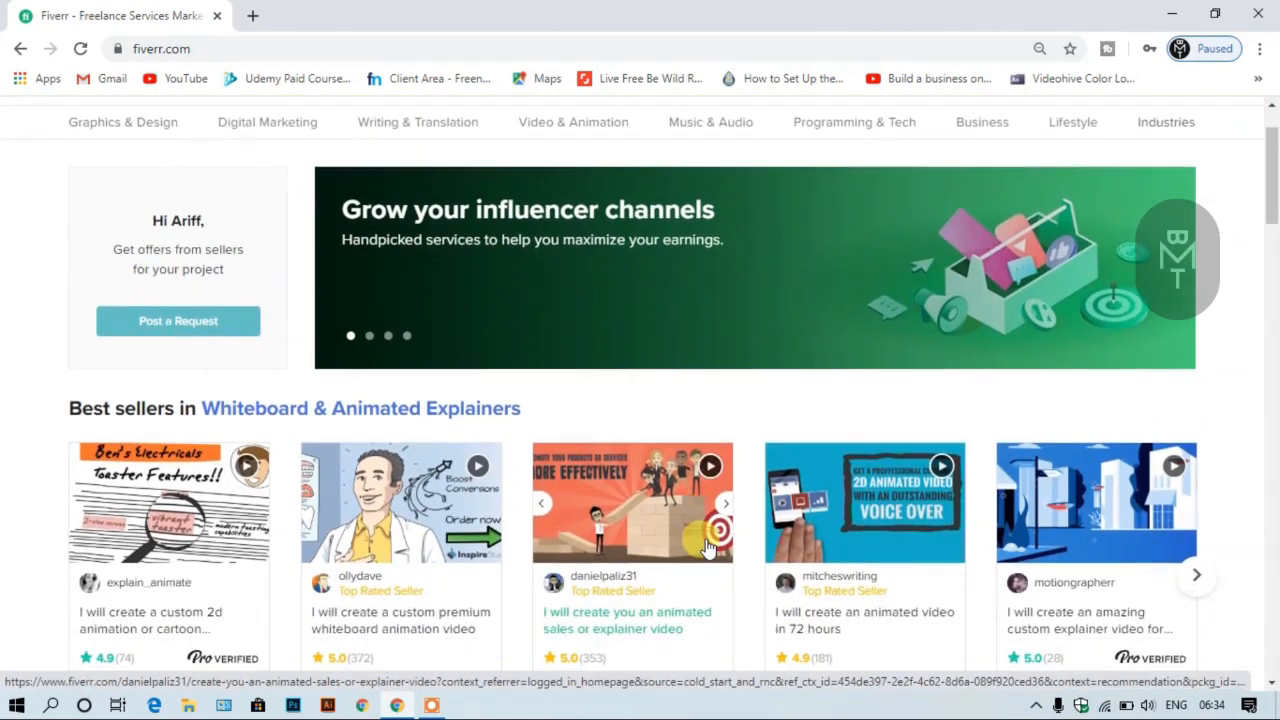
scroll(706, 545, "up", 1)
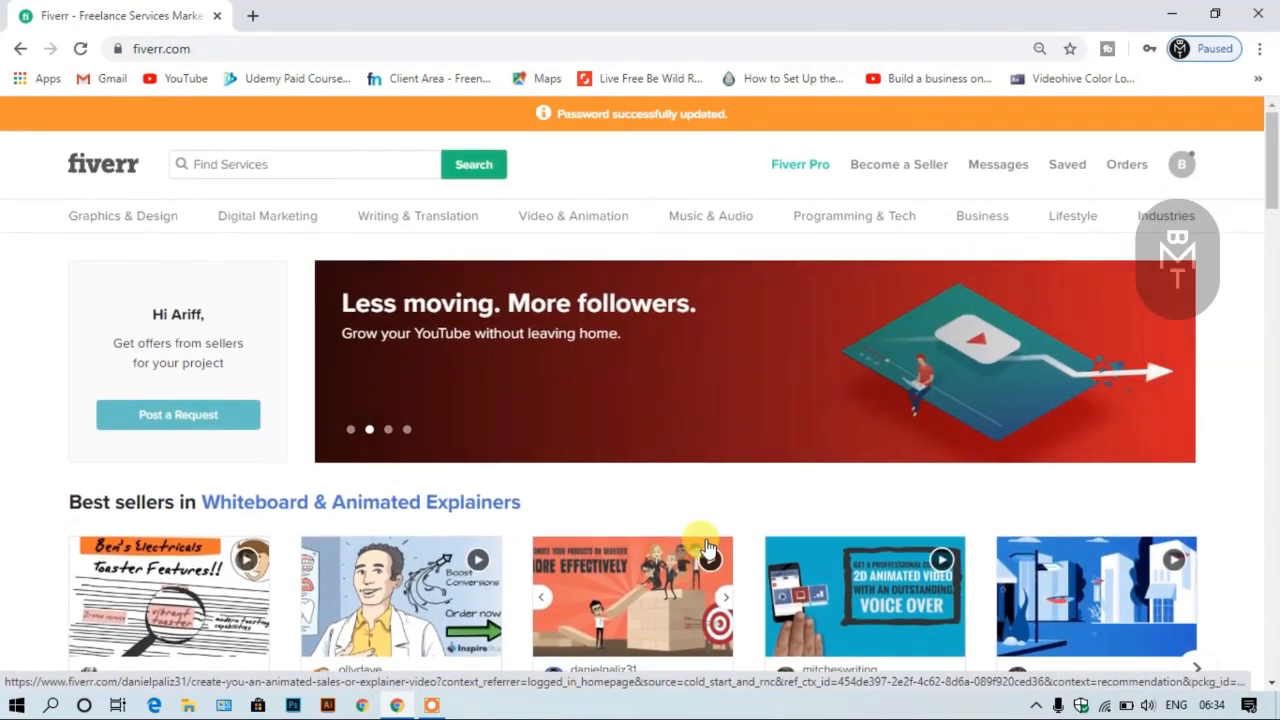
left_click(906, 170)
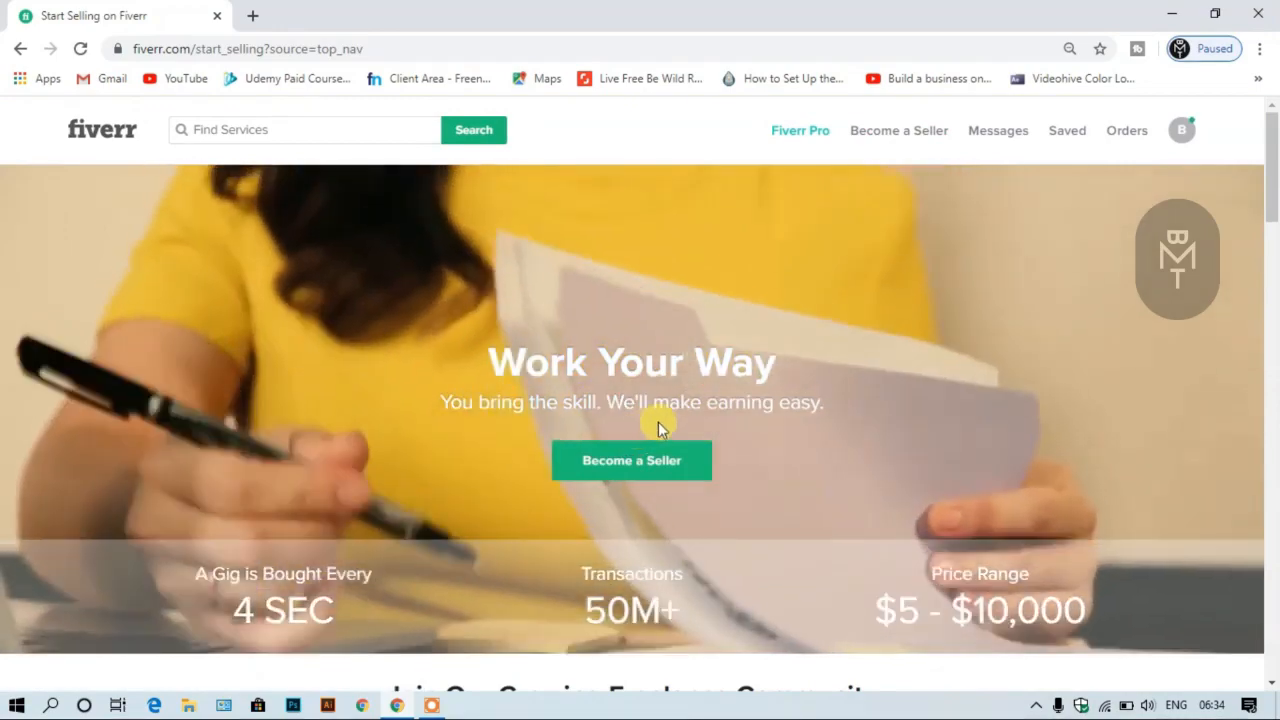
Browse the 'Work Your Way' page's community roles and three-step How It Works overview.
scroll(764, 418, "down", 2)
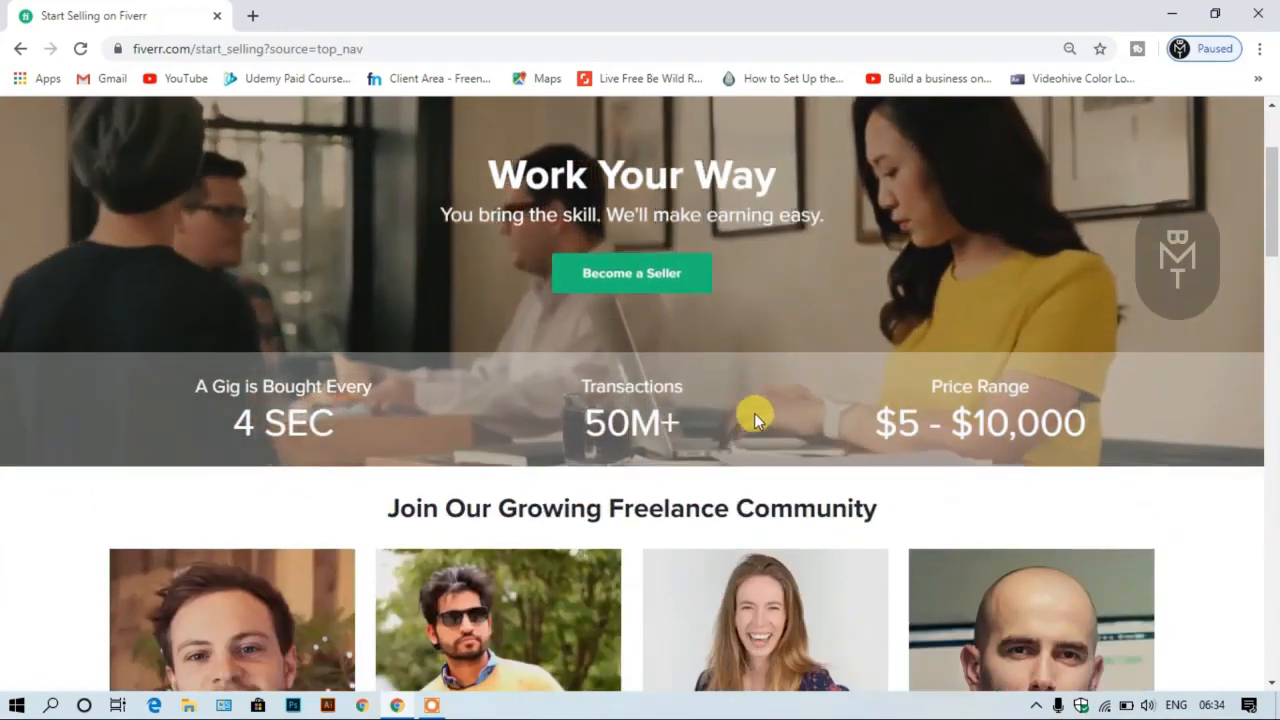
scroll(827, 368, "down", 2)
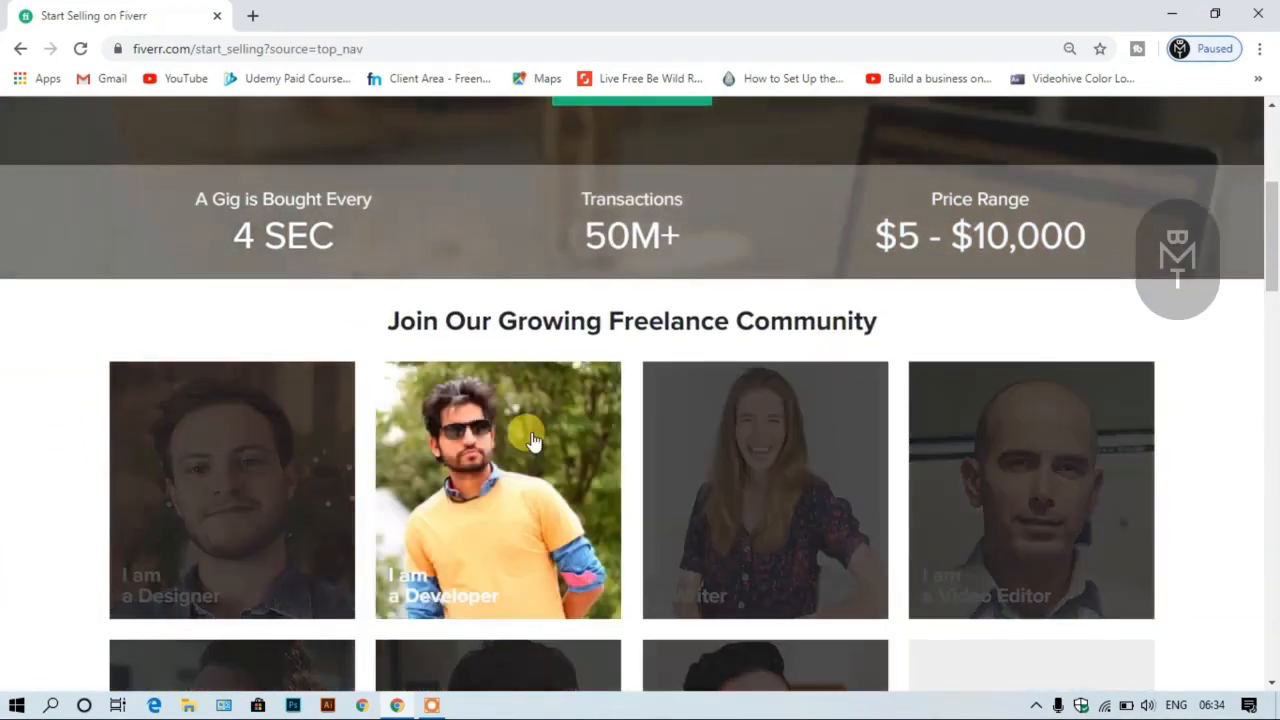
scroll(35, 427, "down", 2)
scroll(35, 427, "up", 1)
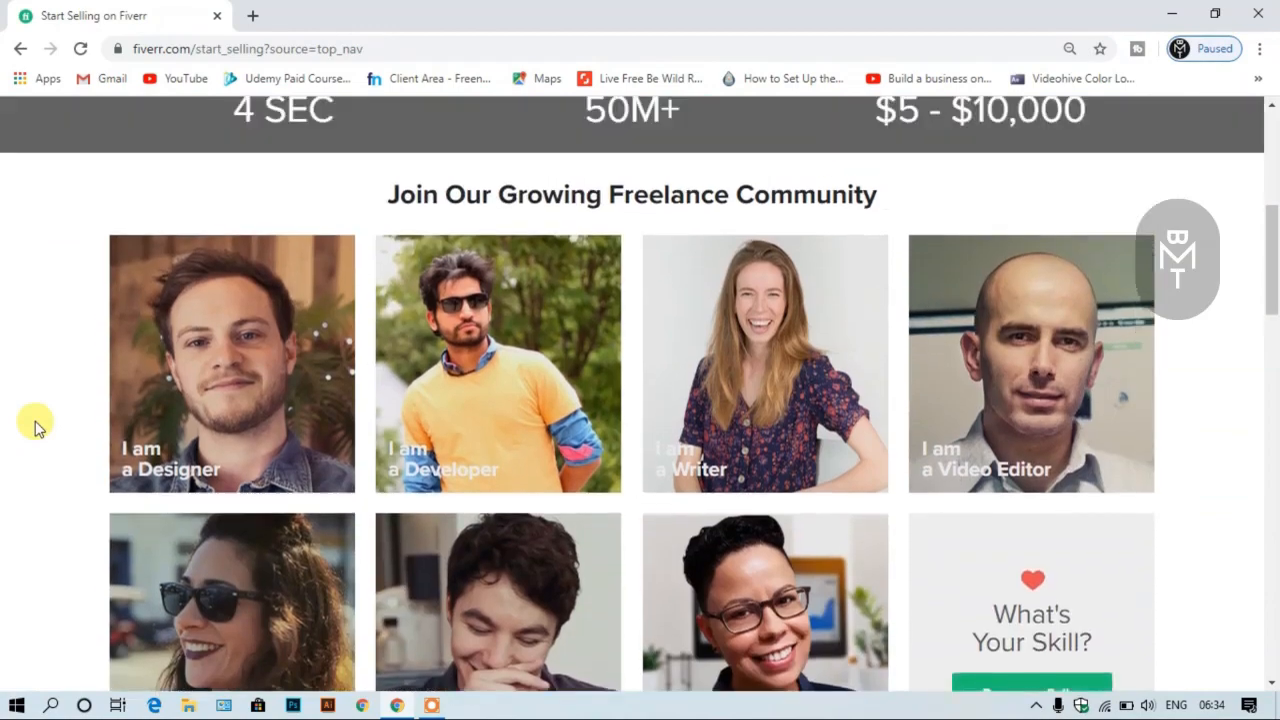
scroll(35, 427, "down", 1)
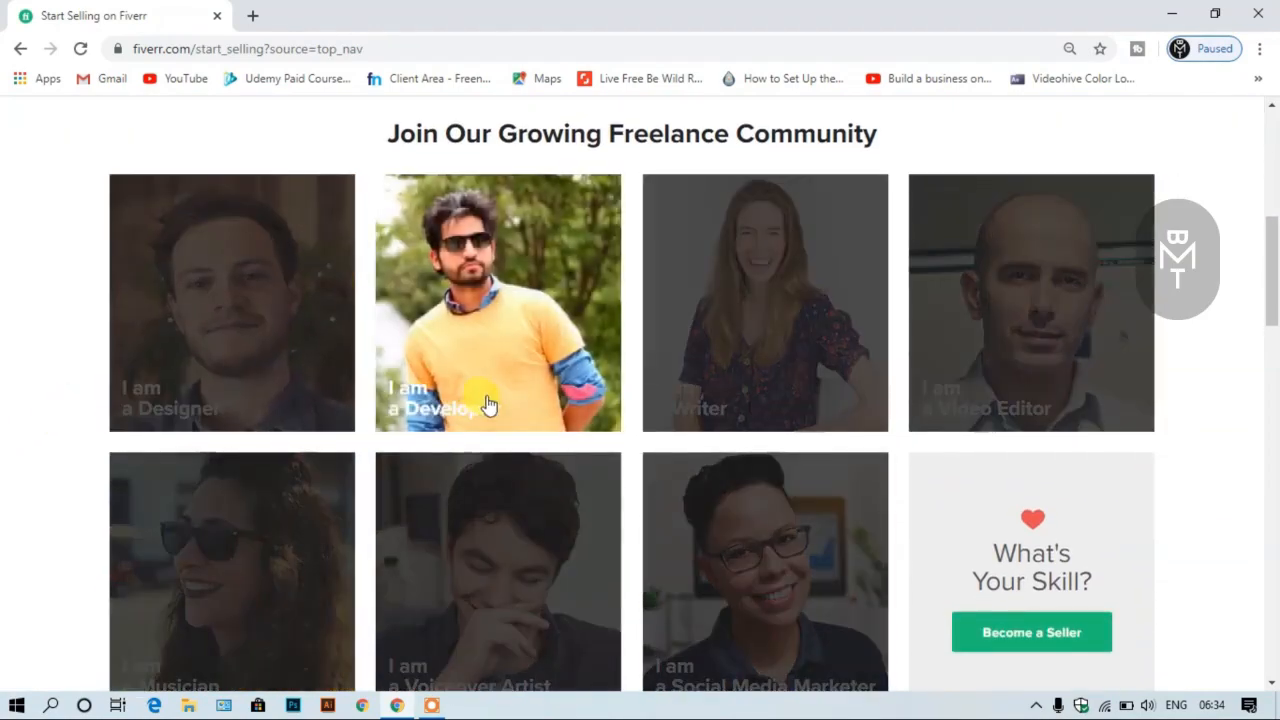
scroll(2, 420, "down", 2)
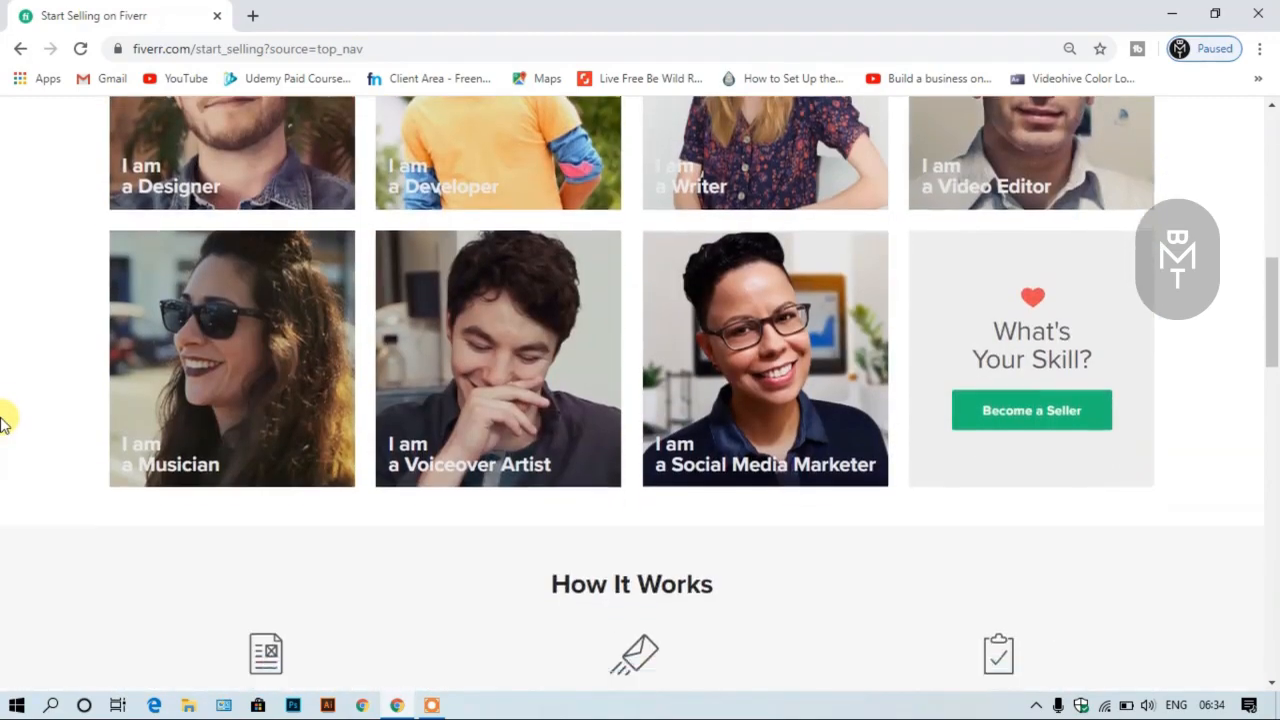
scroll(2, 418, "down", 2)
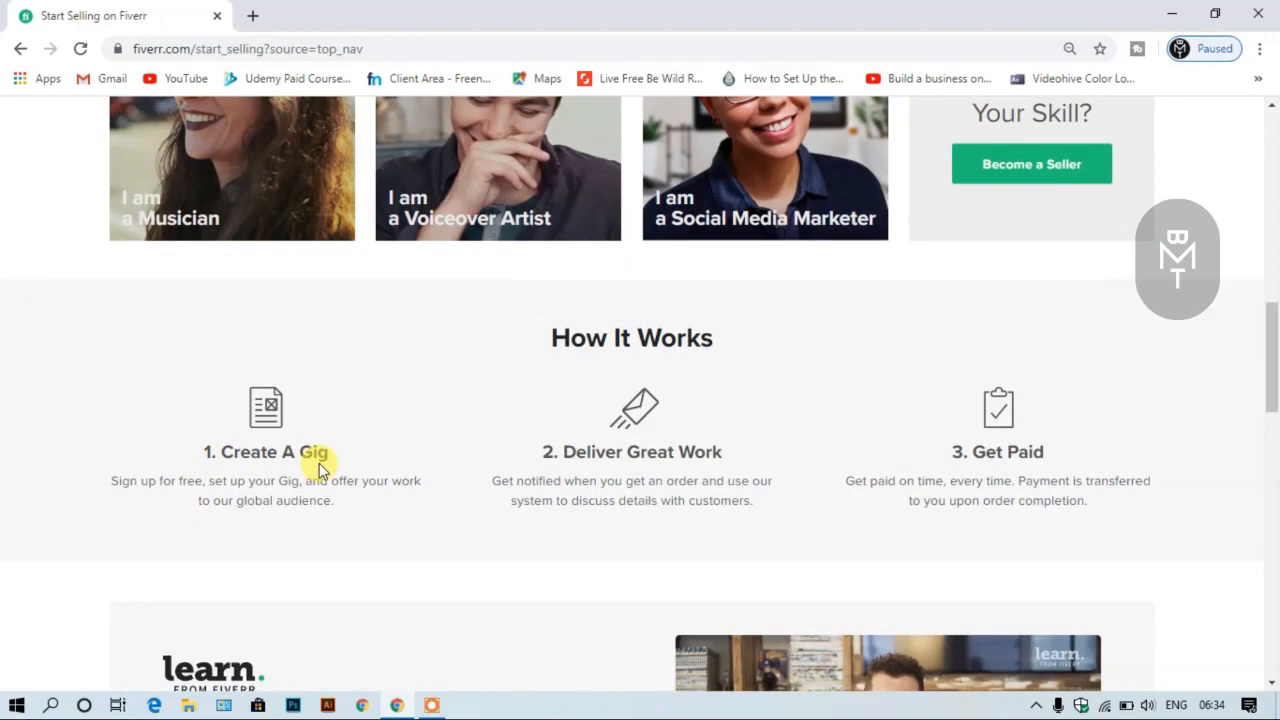
scroll(319, 463, "up", 9)
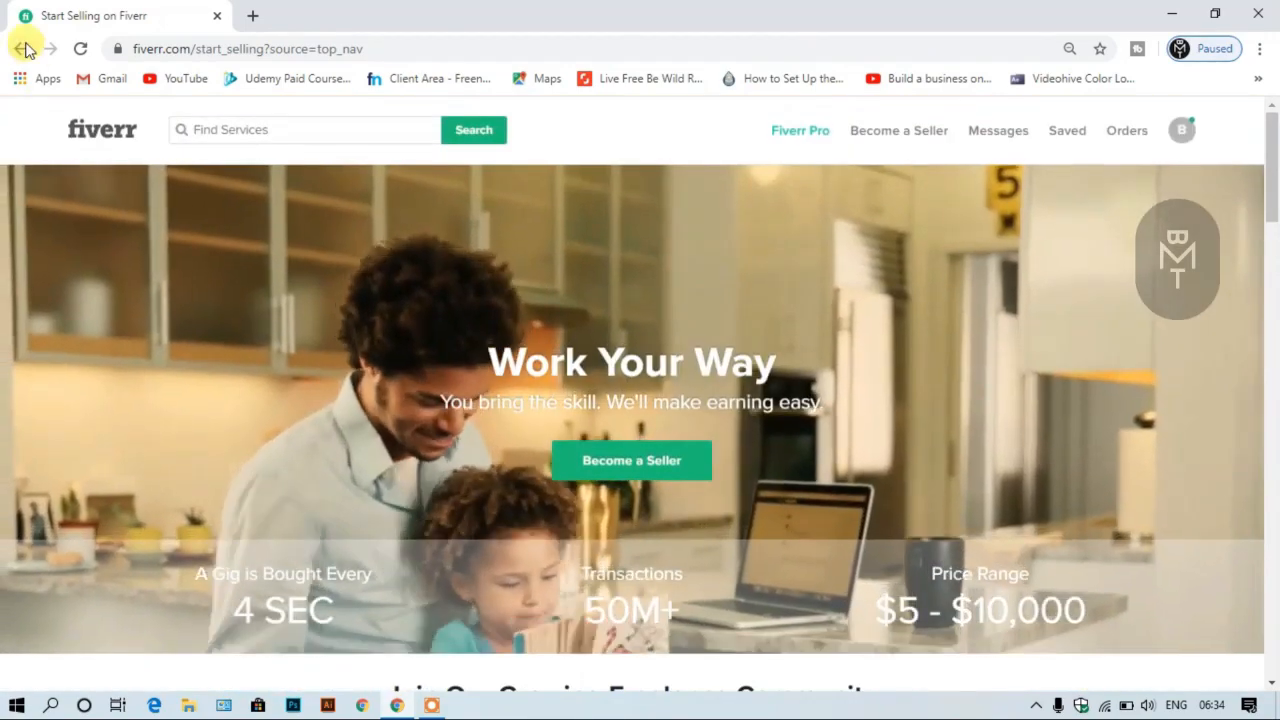
left_click(24, 48)
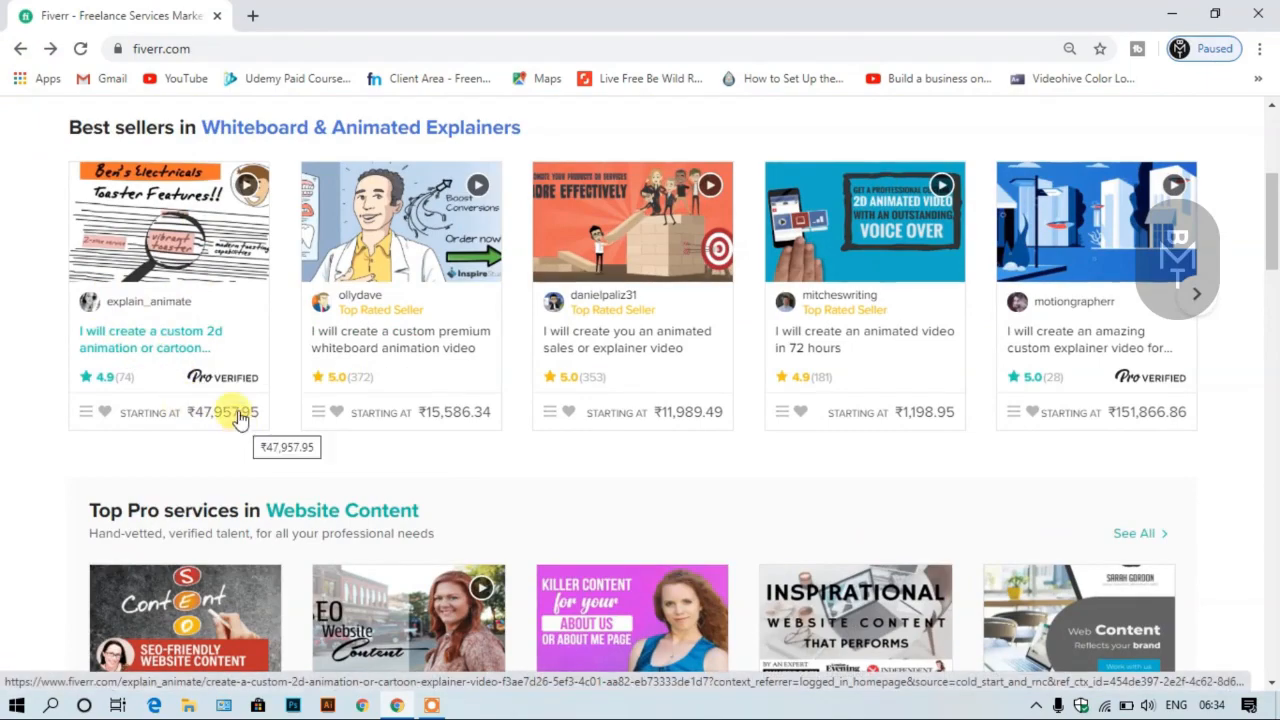
left_click(50, 48)
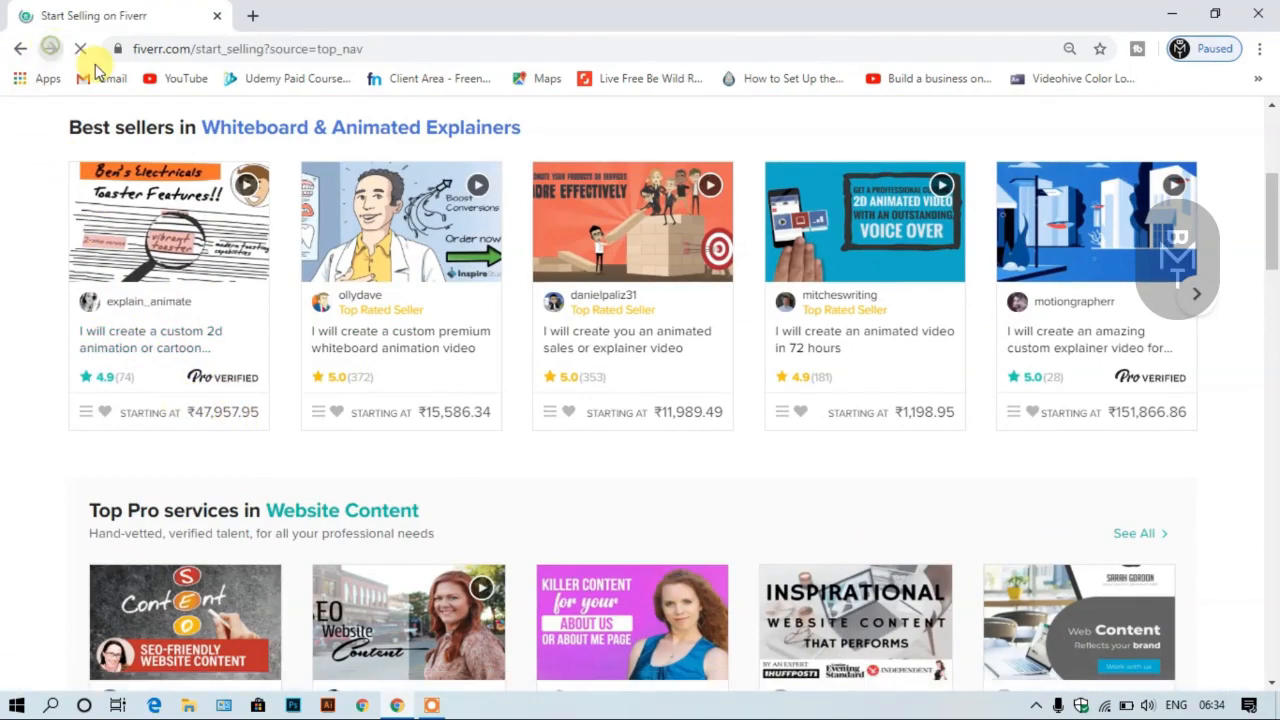
scroll(464, 301, "down", 9)
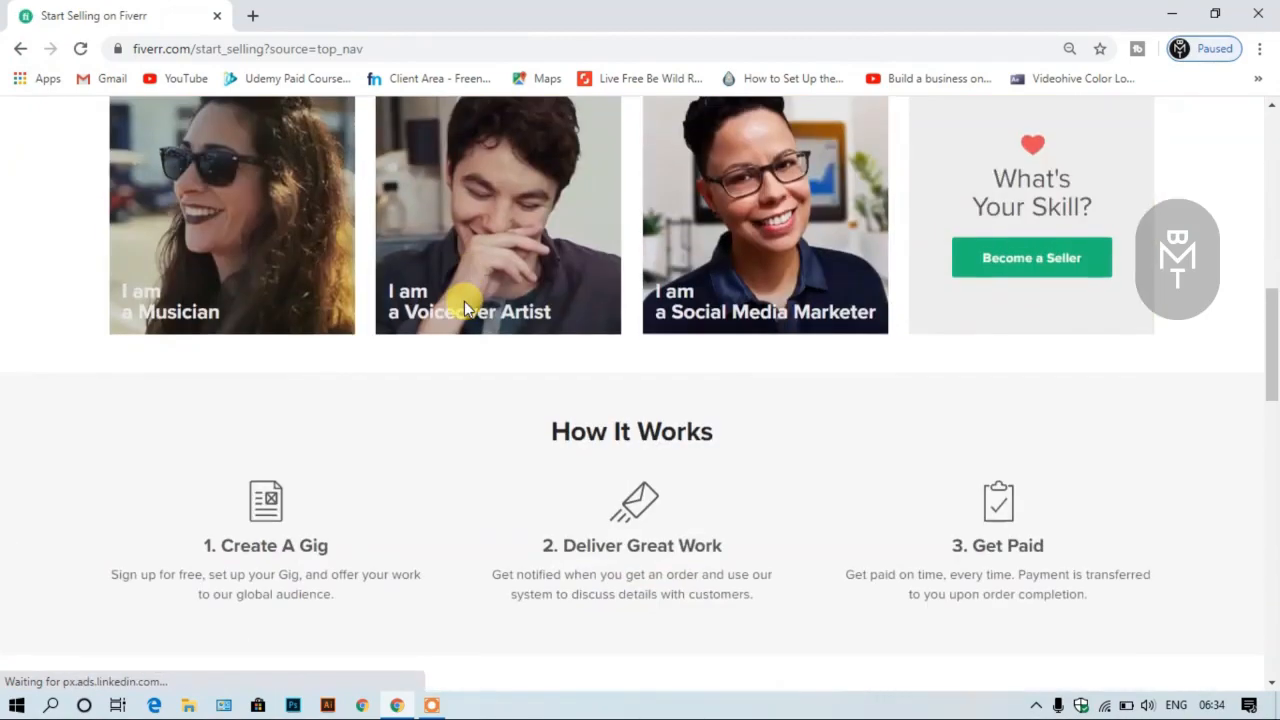
scroll(464, 301, "down", 2)
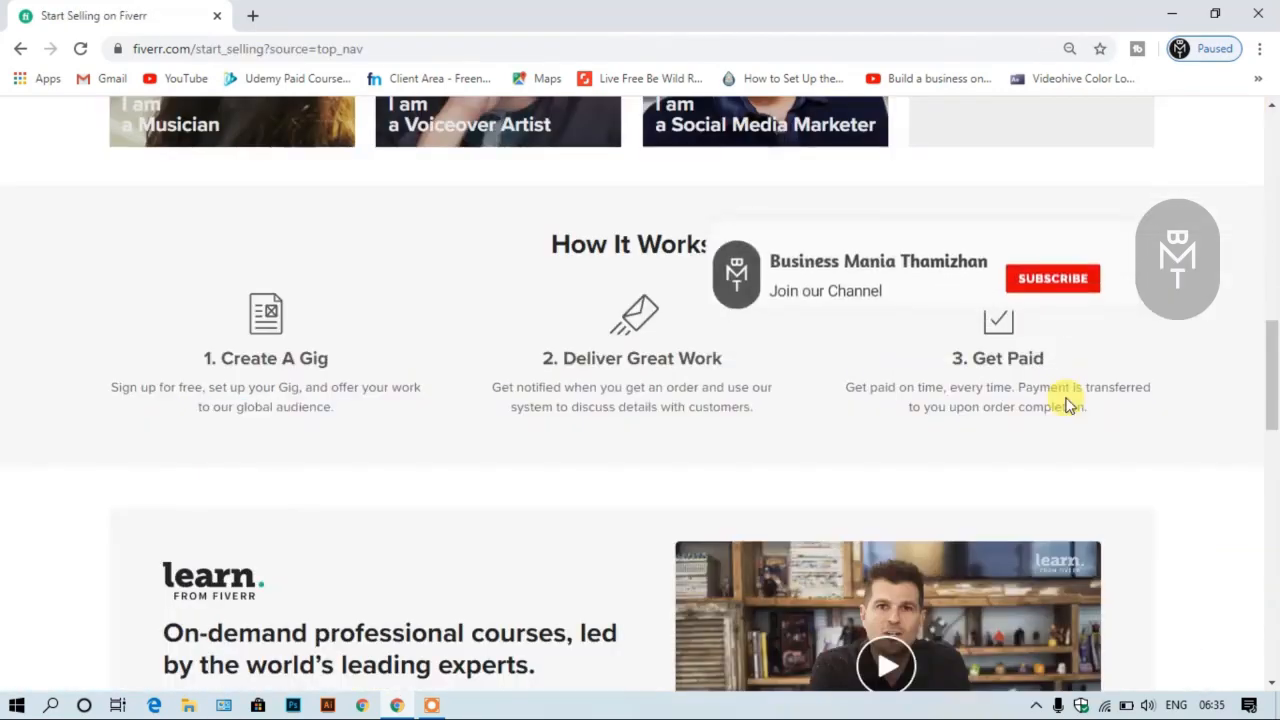
scroll(1066, 400, "down", 1)
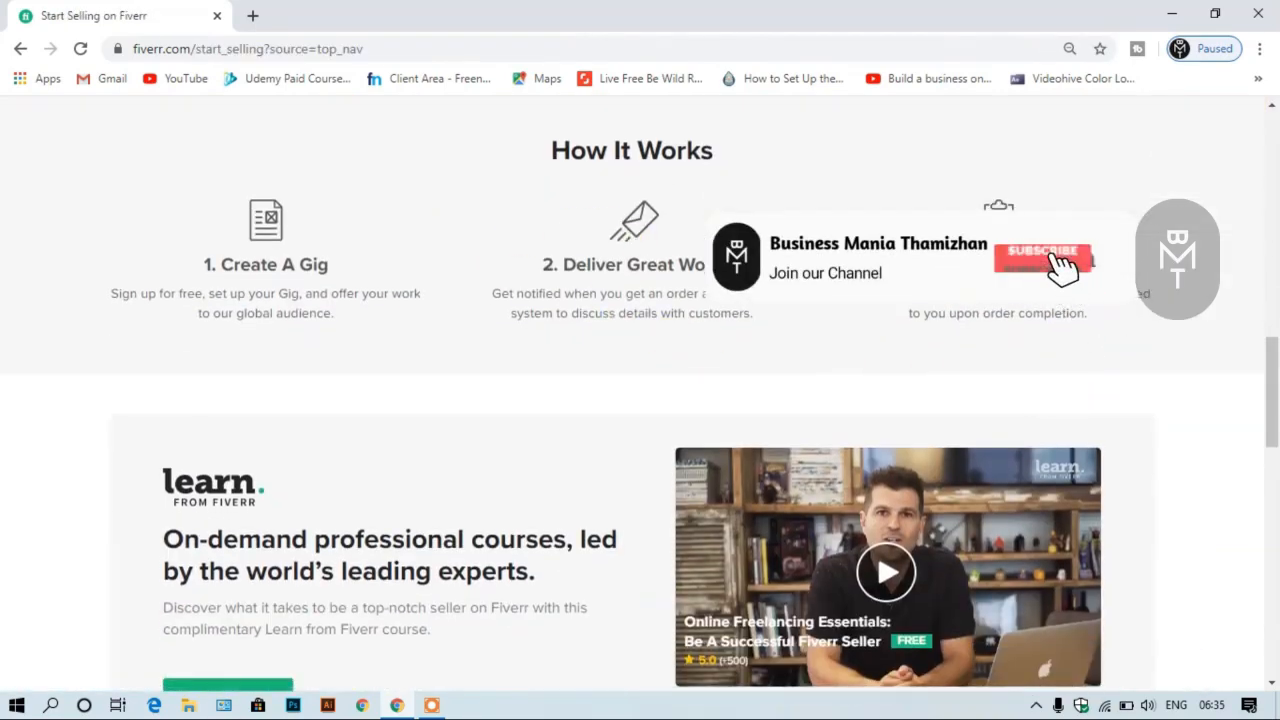
scroll(508, 266, "down", 4)
scroll(640, 400, "down", 2)
scroll(640, 400, "up", 4)
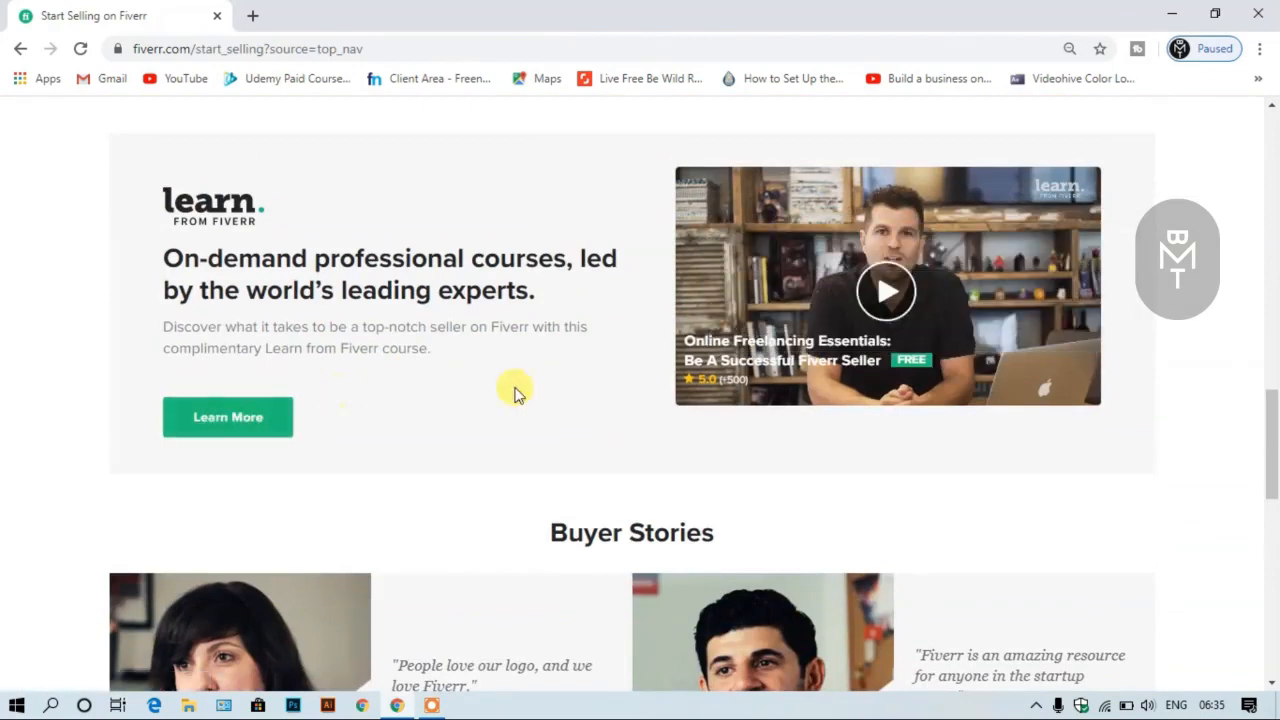
scroll(677, 397, "down", 10)
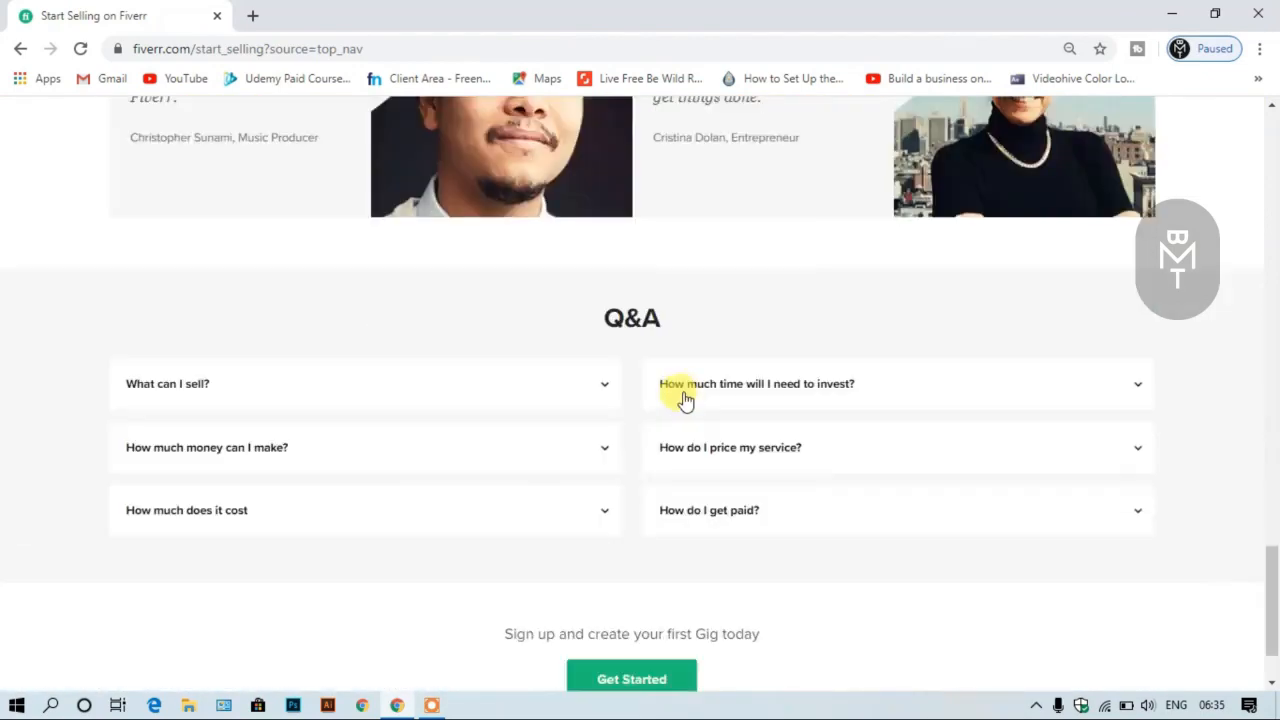
scroll(683, 397, "up", 3)
scroll(683, 397, "down", 3)
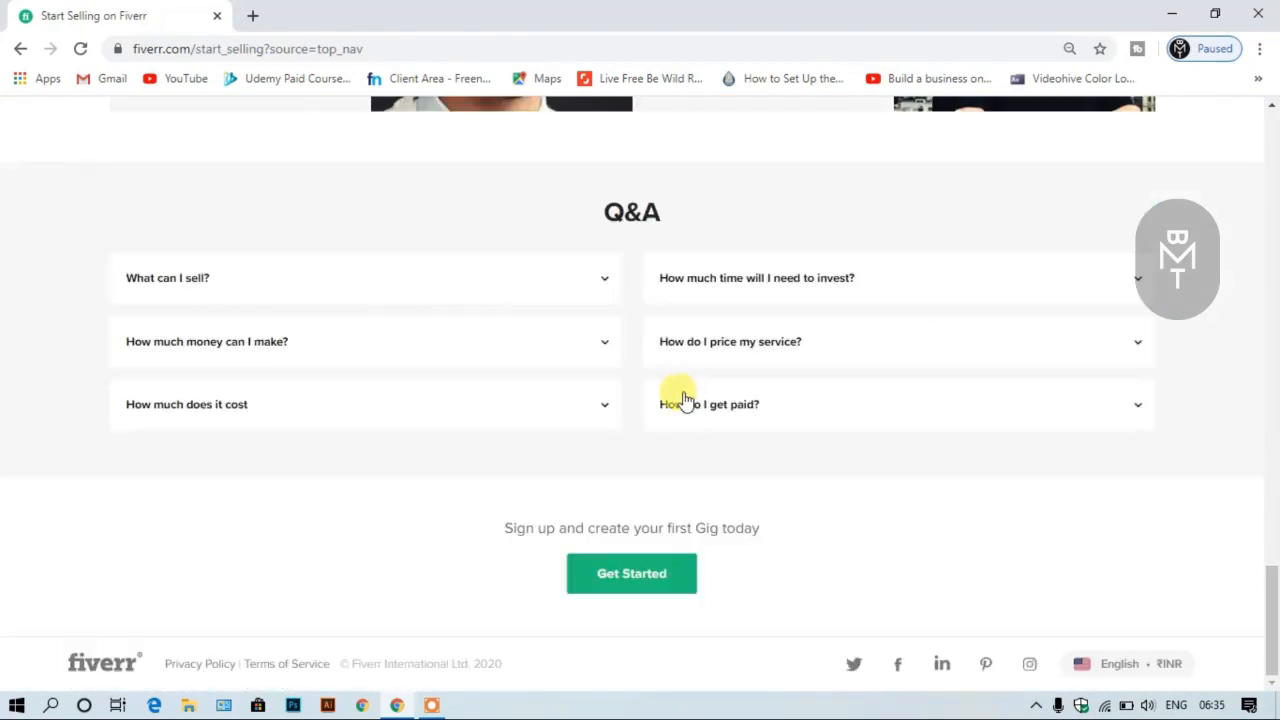
Start onboarding and get past the overview, do's and don'ts to Personal Info (step 1 of 4).
left_click(644, 590)
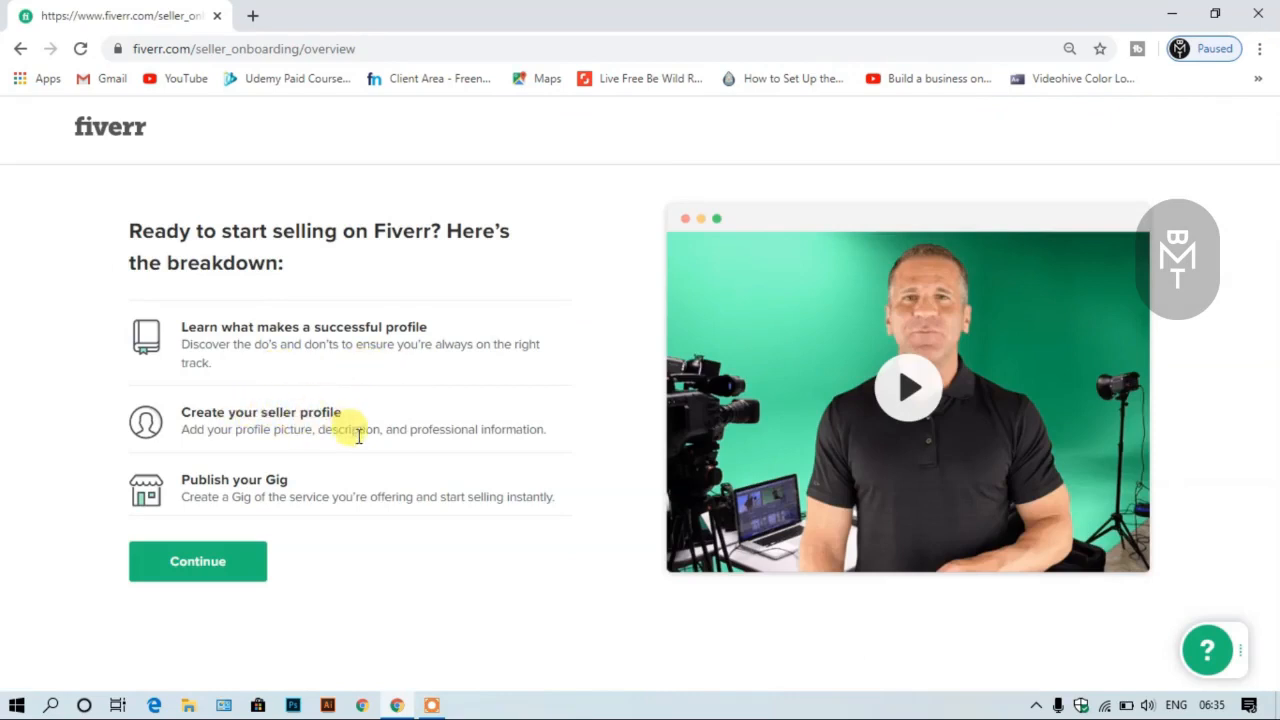
left_click(244, 566)
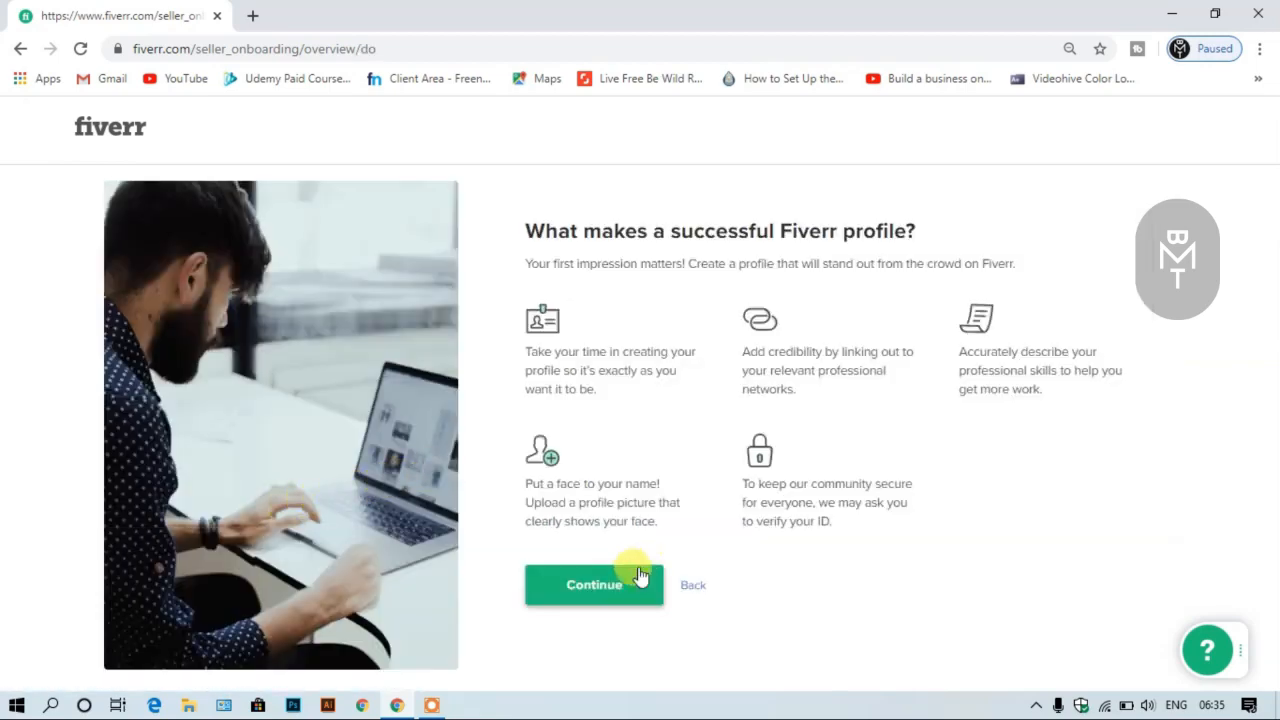
left_click(582, 585)
left_click(582, 598)
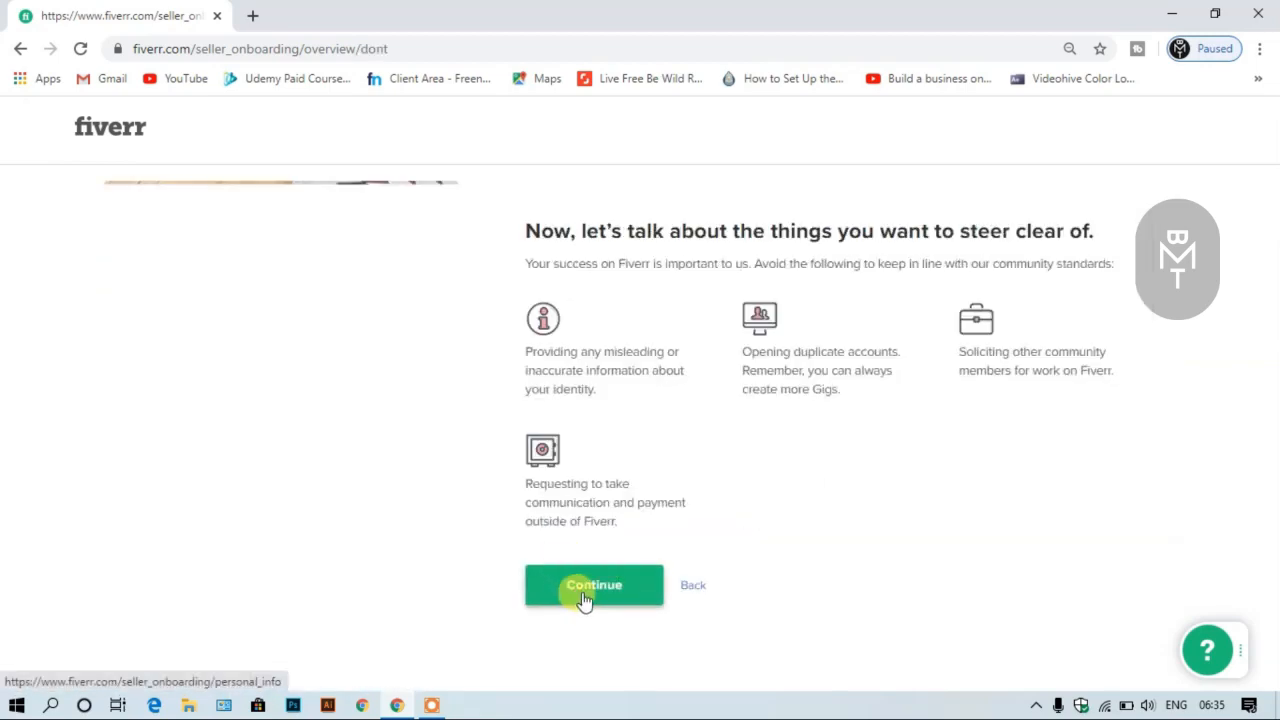
scroll(570, 536, "down", 1)
scroll(572, 538, "up", 1)
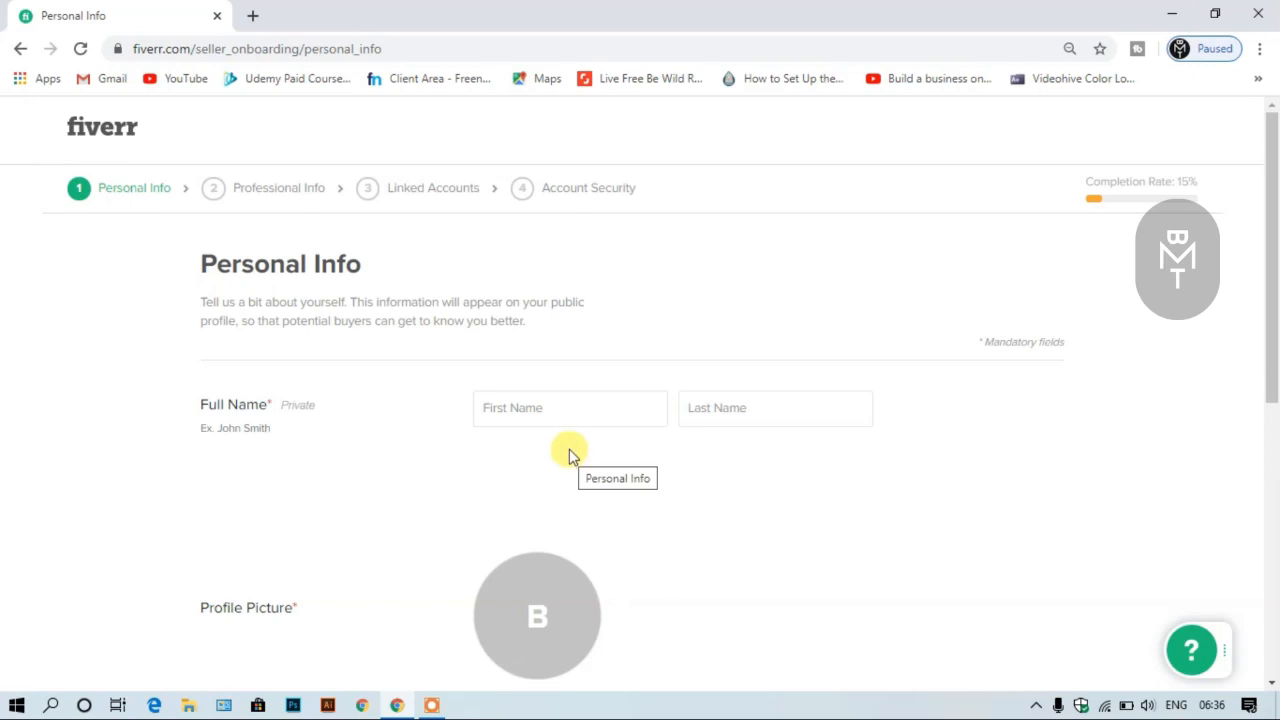
Enter the seller's first and last name and upload the BMT logo as profile picture.
left_click(568, 418)
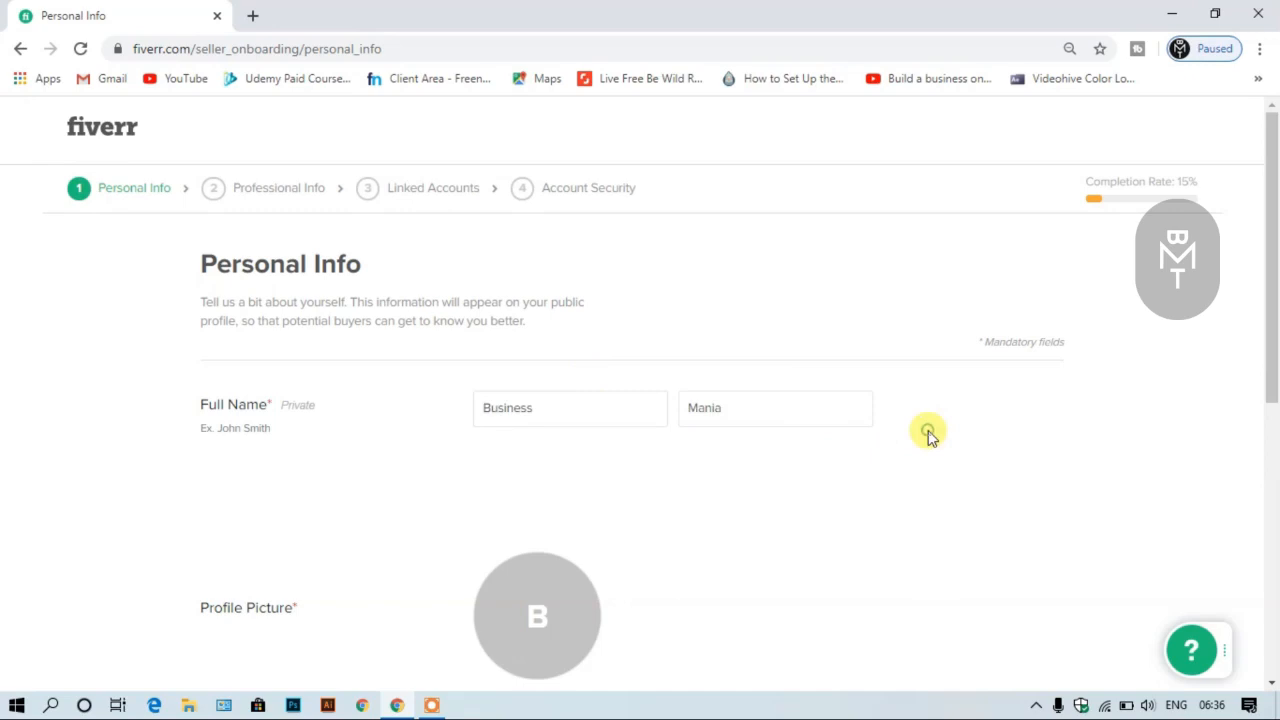
scroll(926, 434, "down", 1)
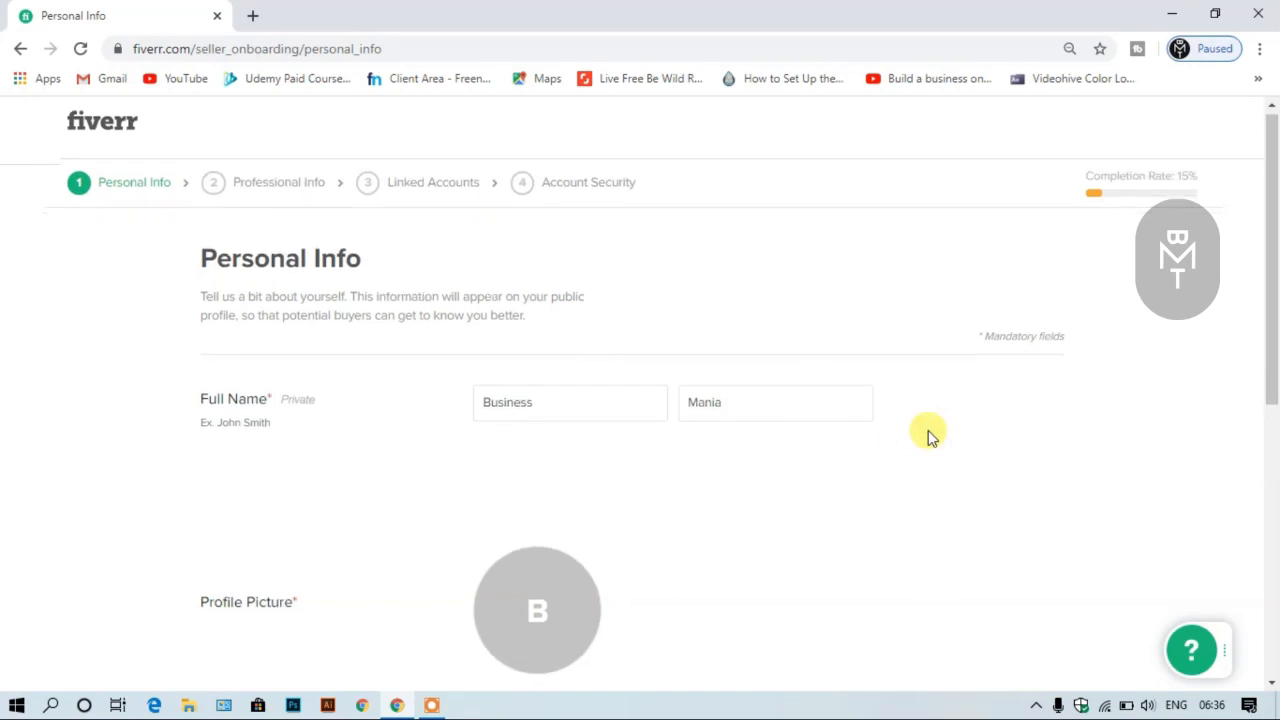
left_click(538, 545)
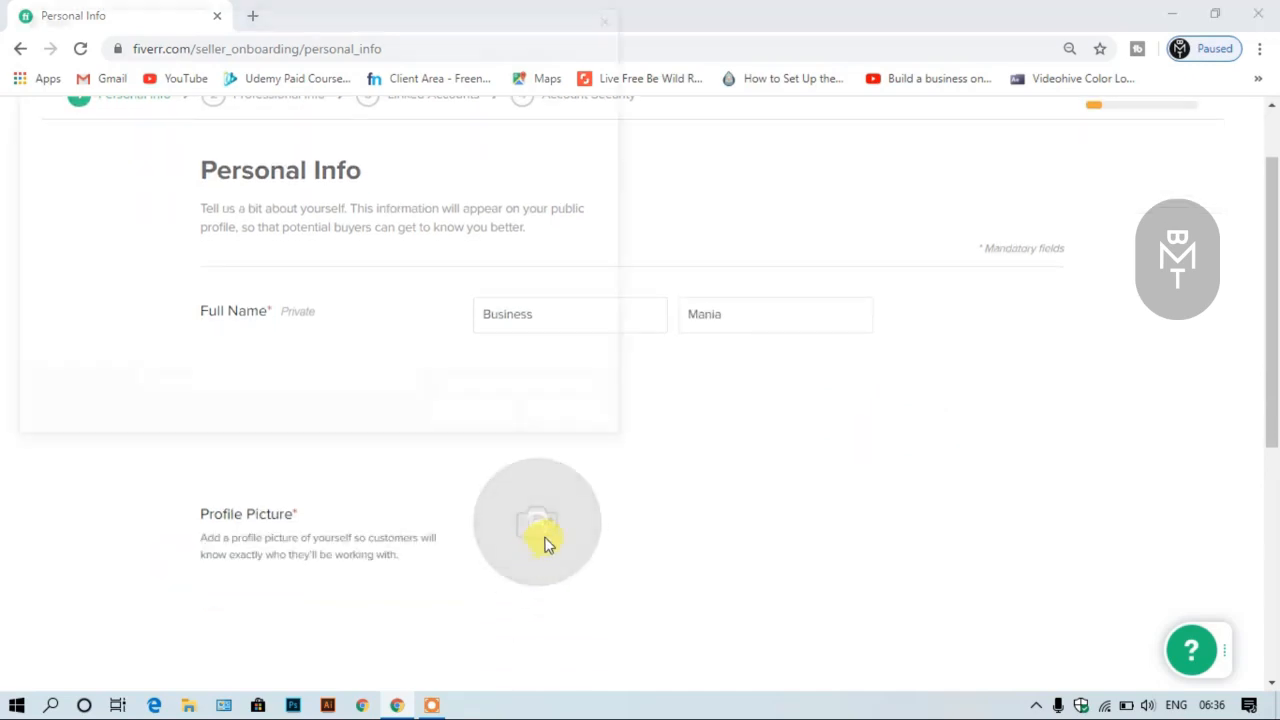
scroll(171, 297, "down", 5)
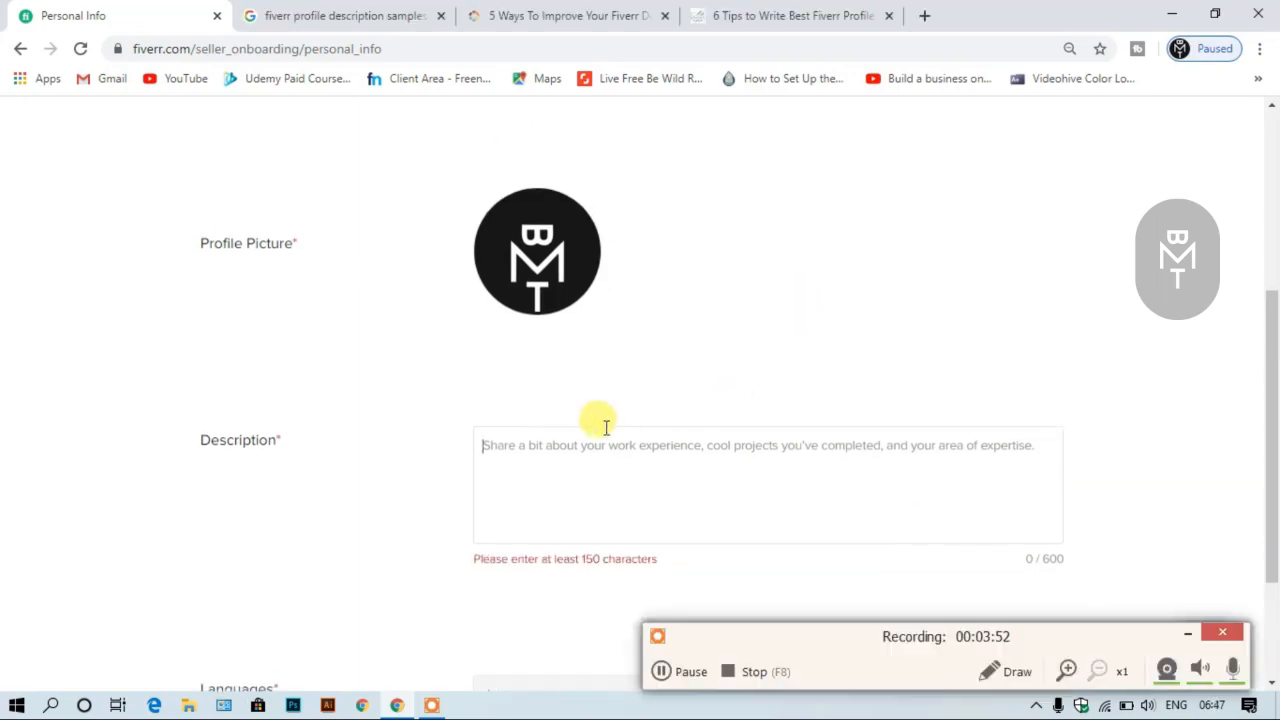
Paste the 360-character bio on design, video editing and SEO skills into Description.
key("ctrl+v")
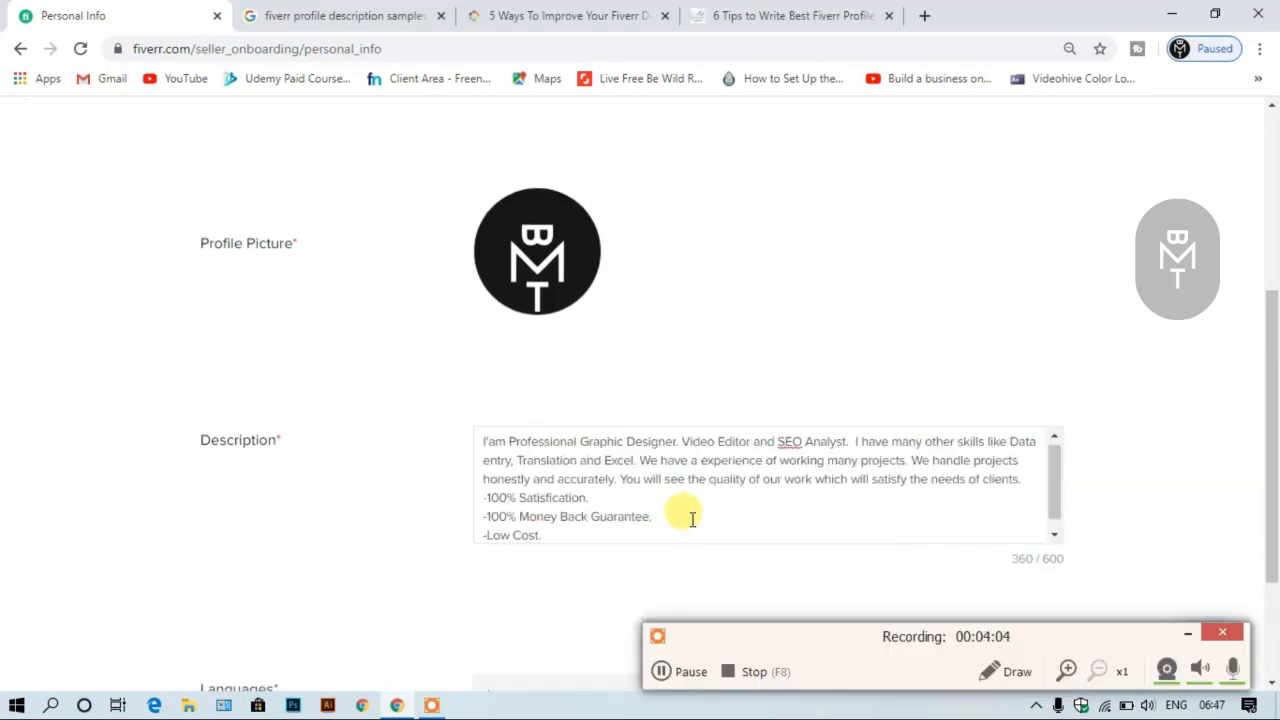
scroll(703, 512, "down", 1)
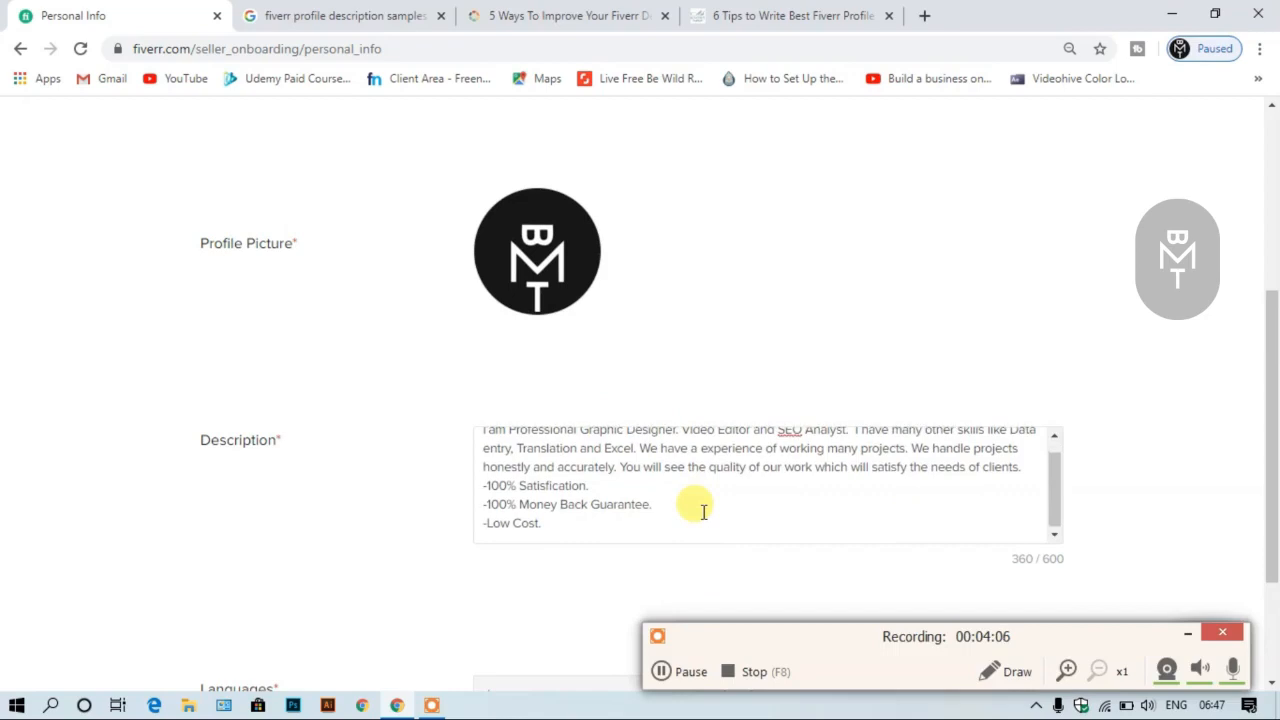
scroll(703, 512, "up", 1)
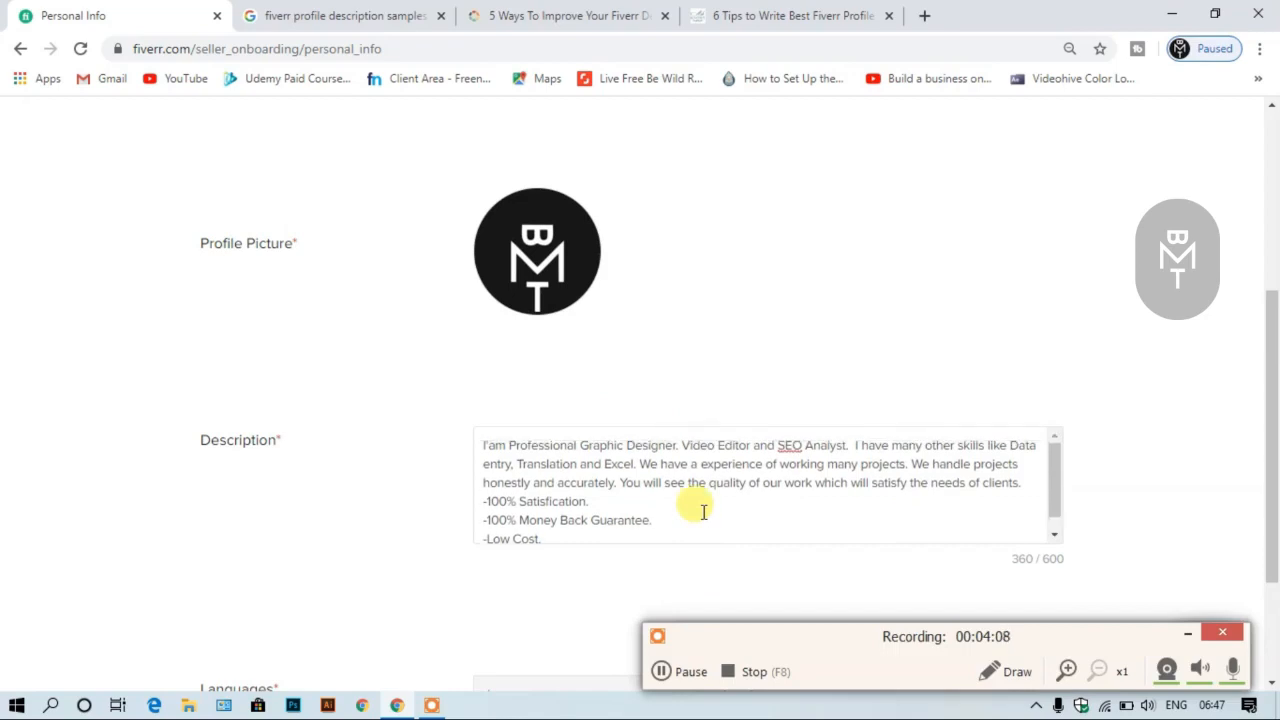
scroll(703, 512, "down", 1)
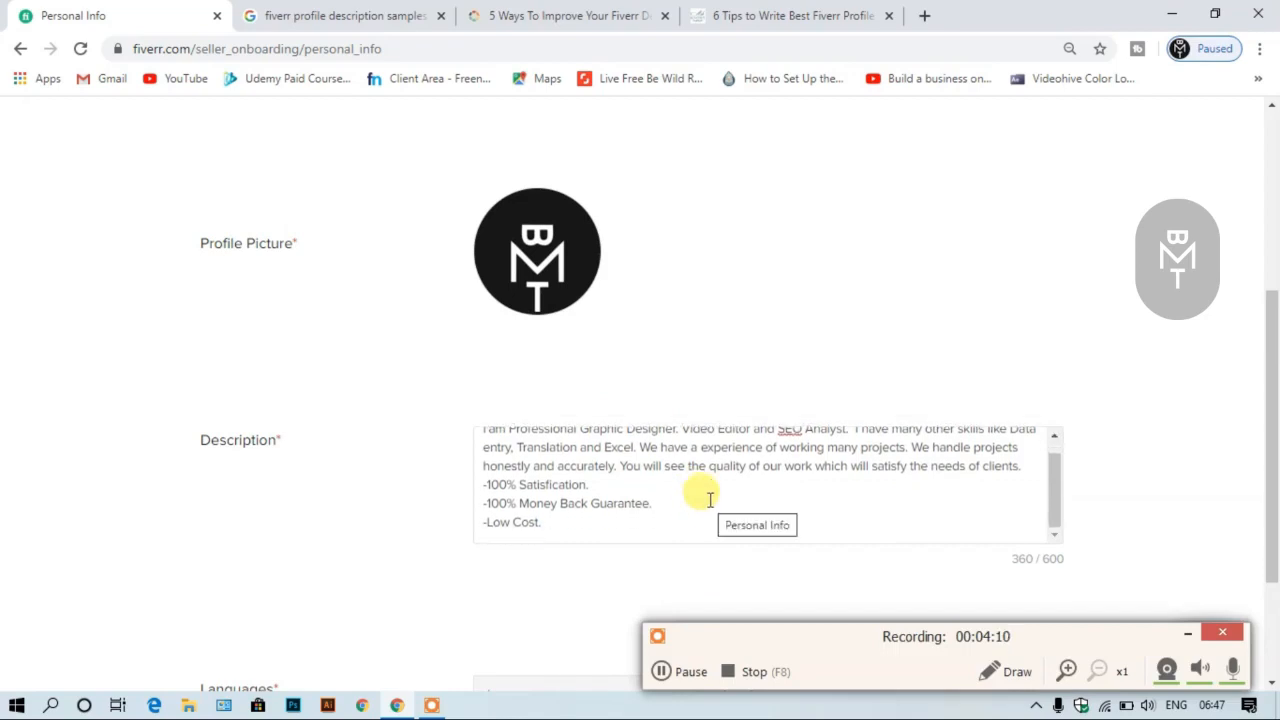
scroll(705, 495, "up", 1)
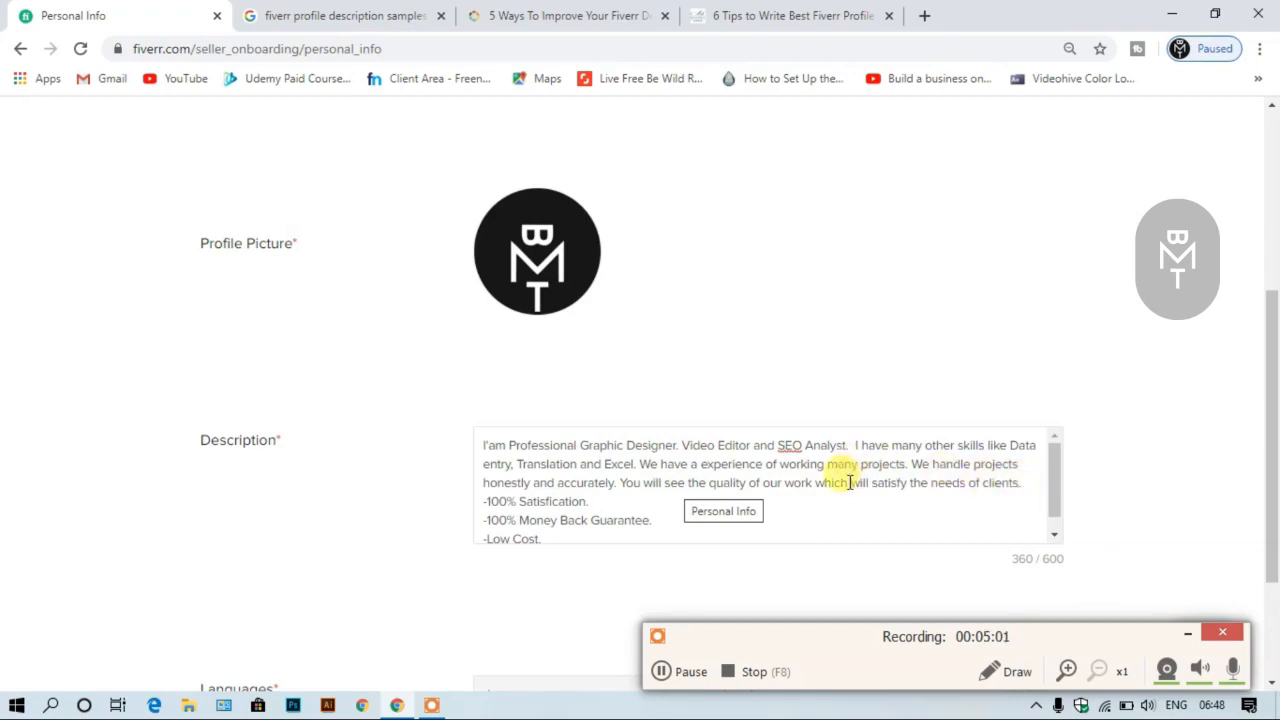
scroll(850, 482, "down", 1)
Scroll down to the Languages table showing English at Basic level.
scroll(849, 481, "up", 1)
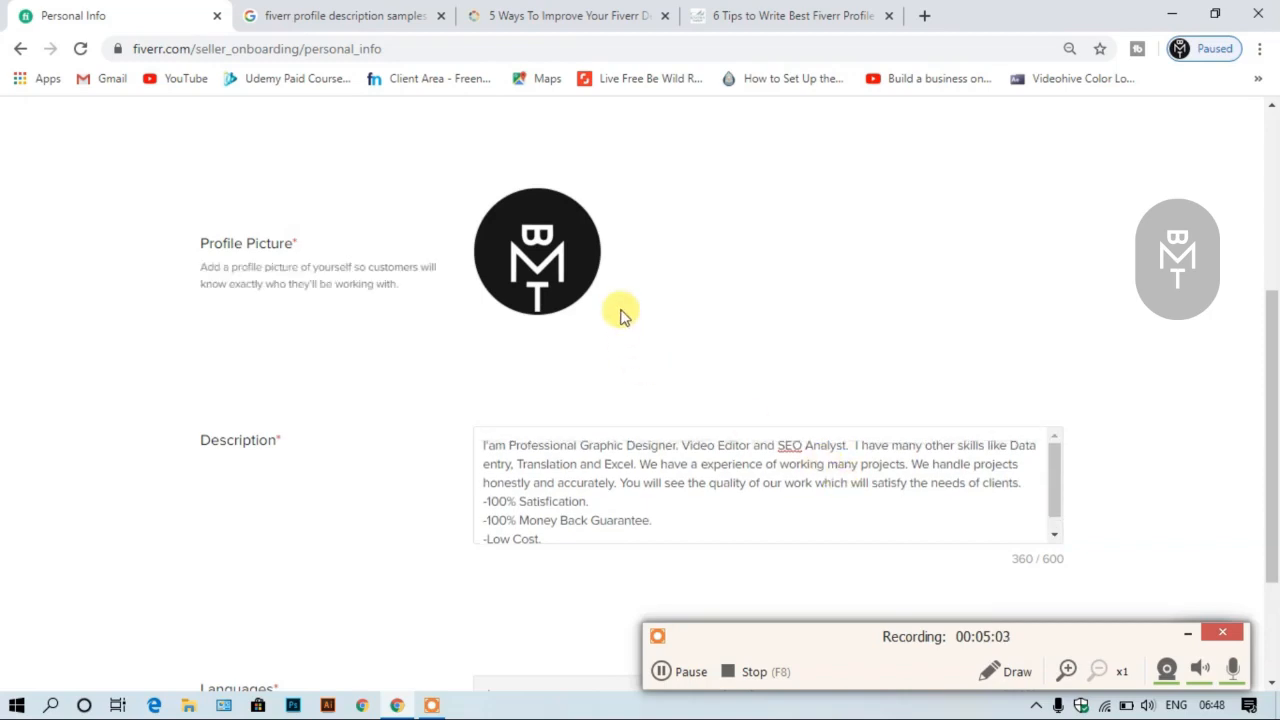
scroll(650, 420, "down", 2)
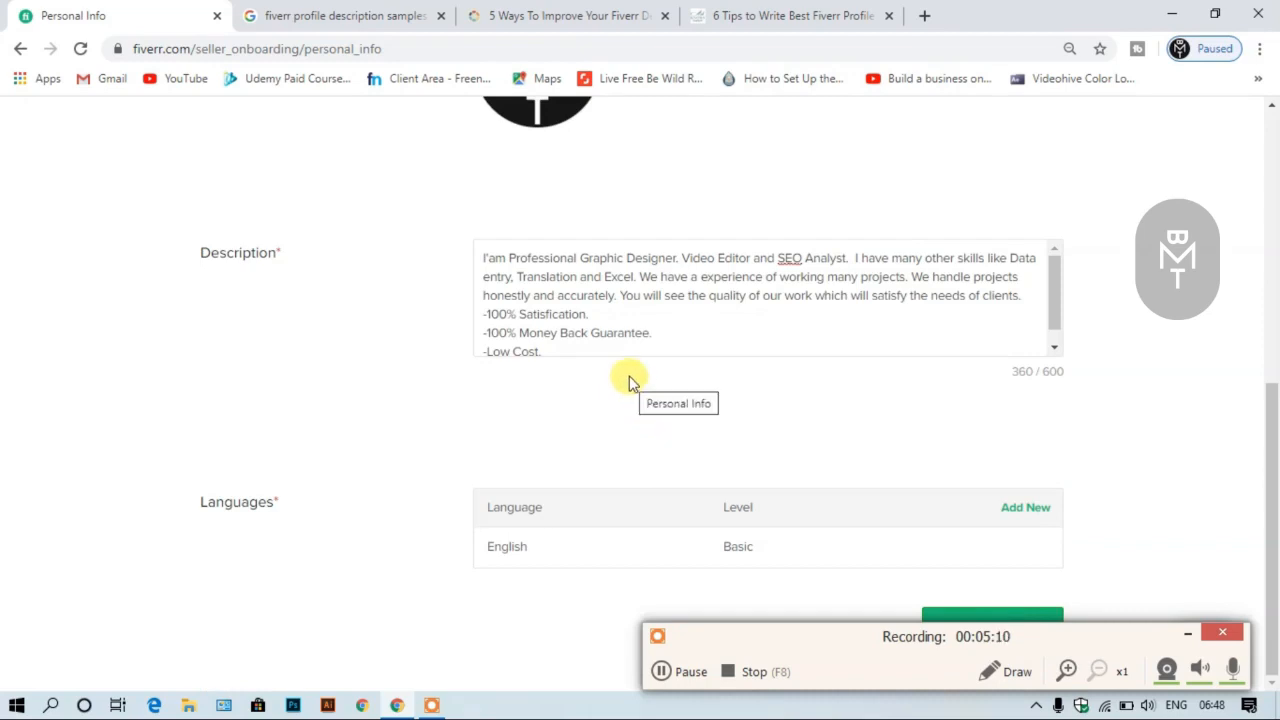
scroll(586, 297, "down", 1)
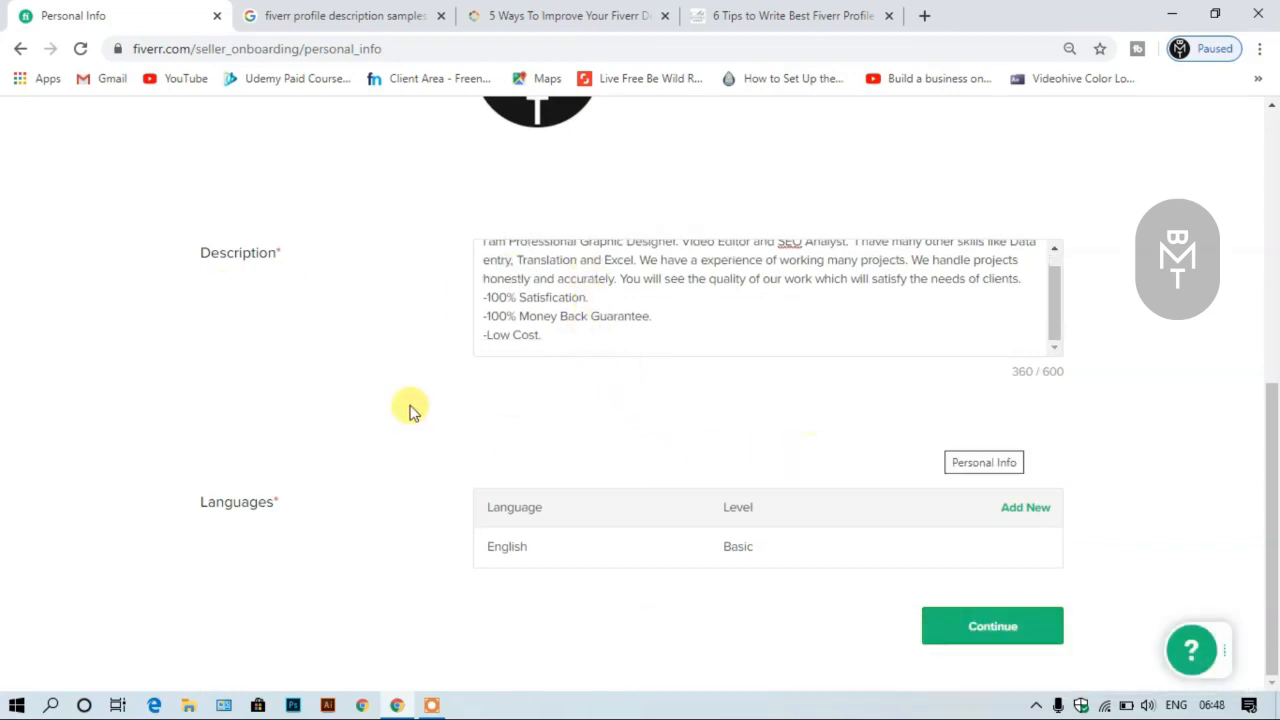
Change the English language level from Basic to Fluent.
left_click(1040, 547)
left_click(849, 520)
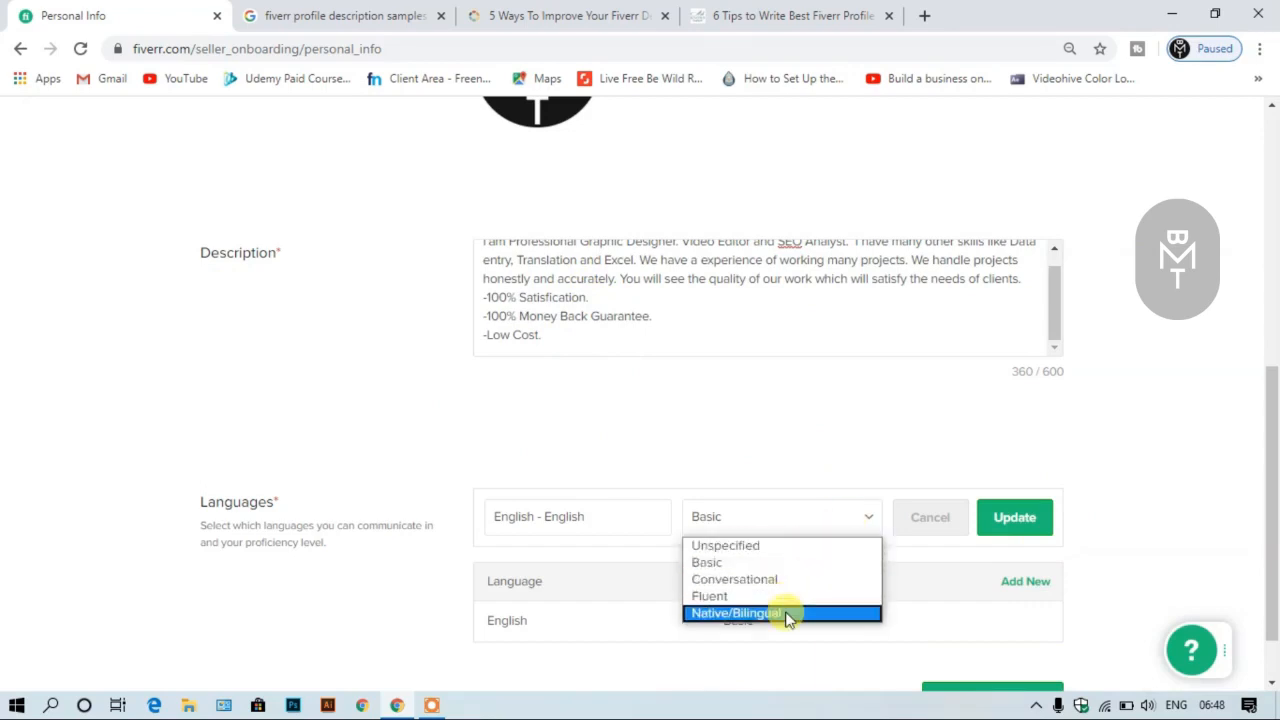
left_click(788, 600)
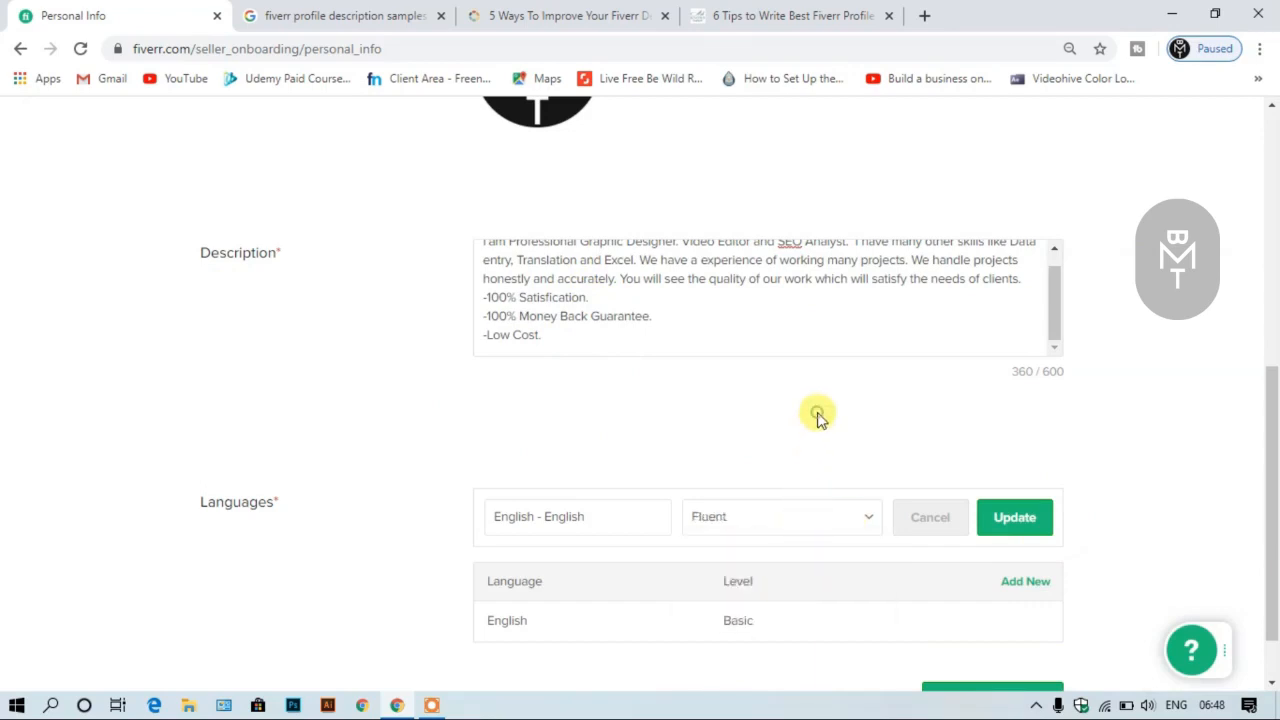
left_click(988, 527)
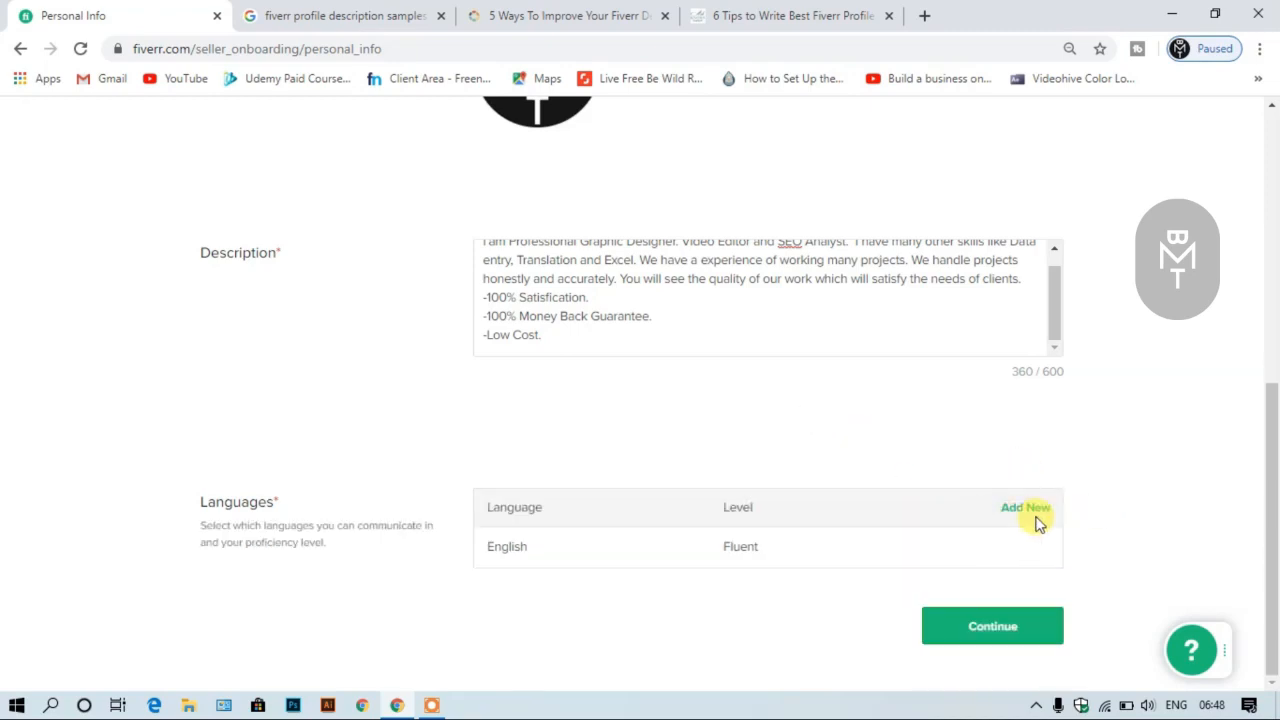
Add Tamil as a second language at Fluent level.
left_click(1030, 518)
left_click(584, 521)
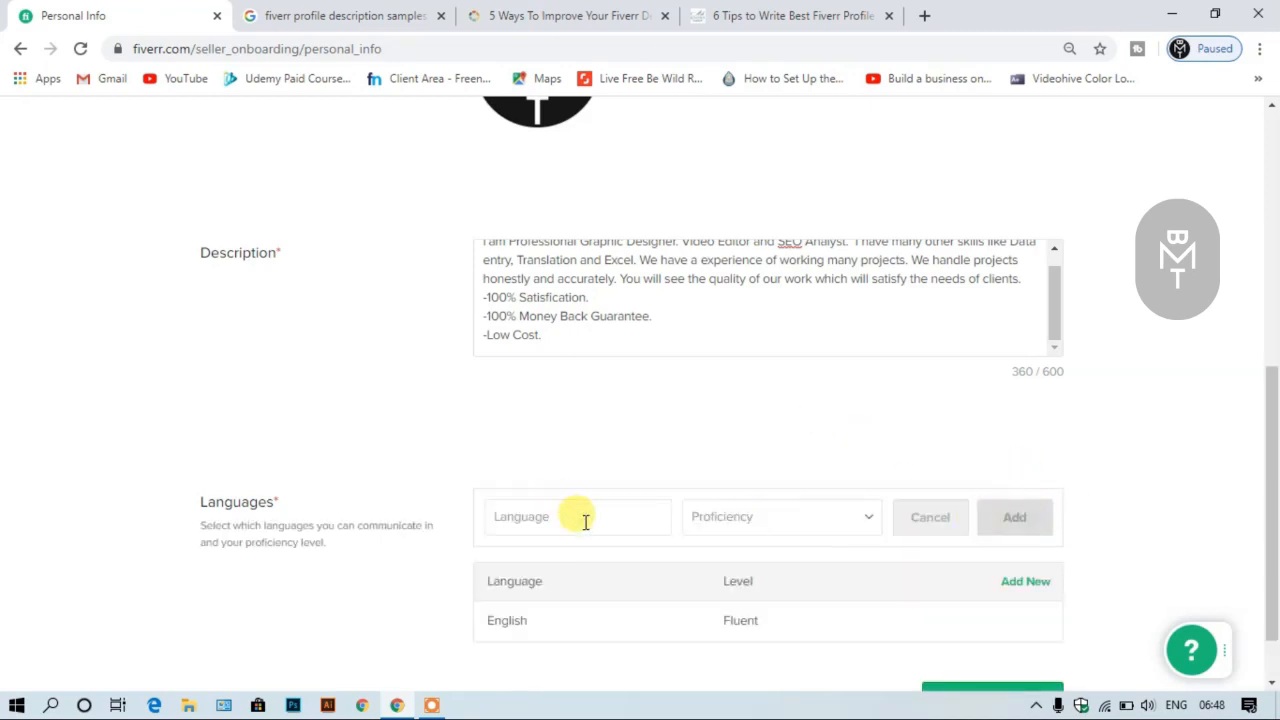
type("Ta")
key("Return")
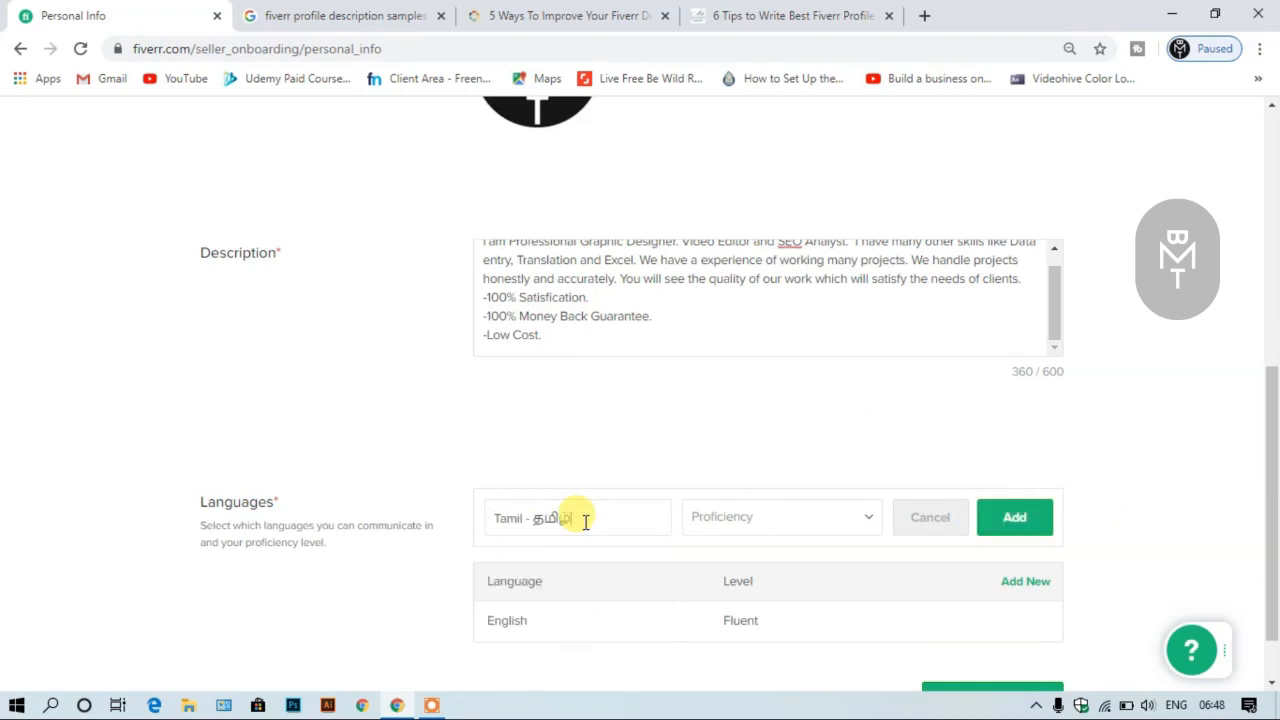
left_click(733, 525)
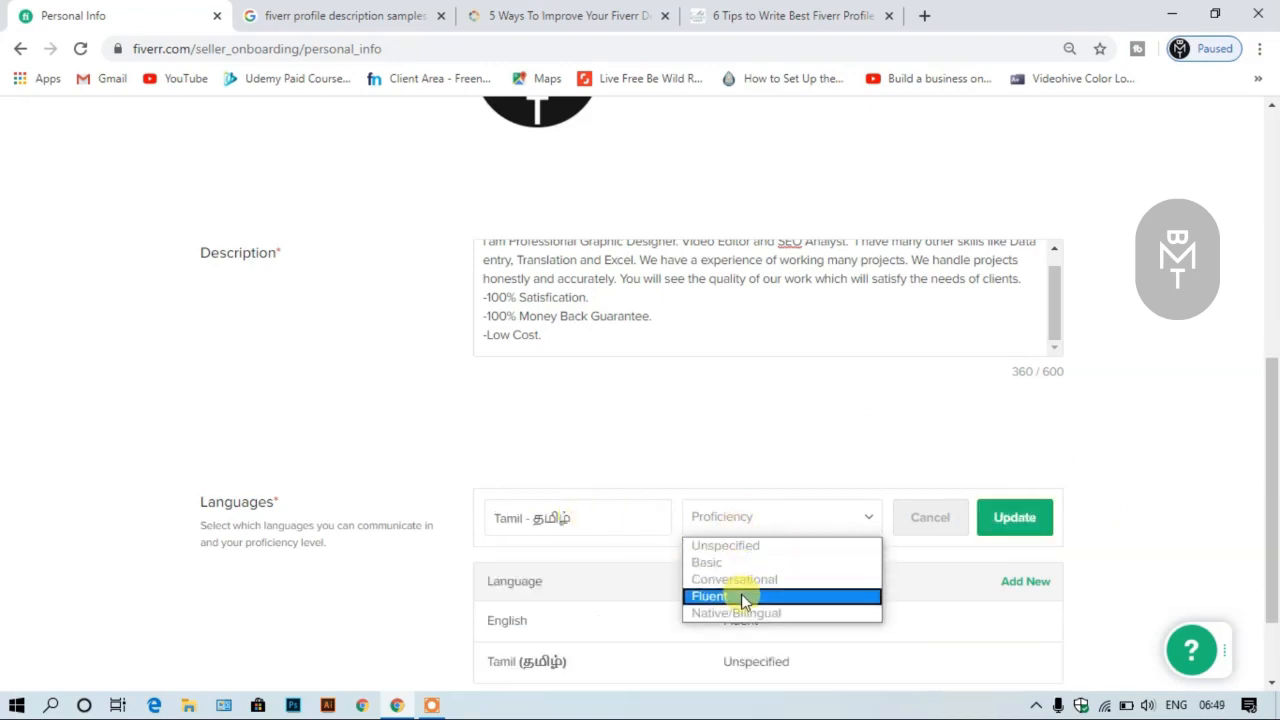
left_click(741, 598)
left_click(1048, 522)
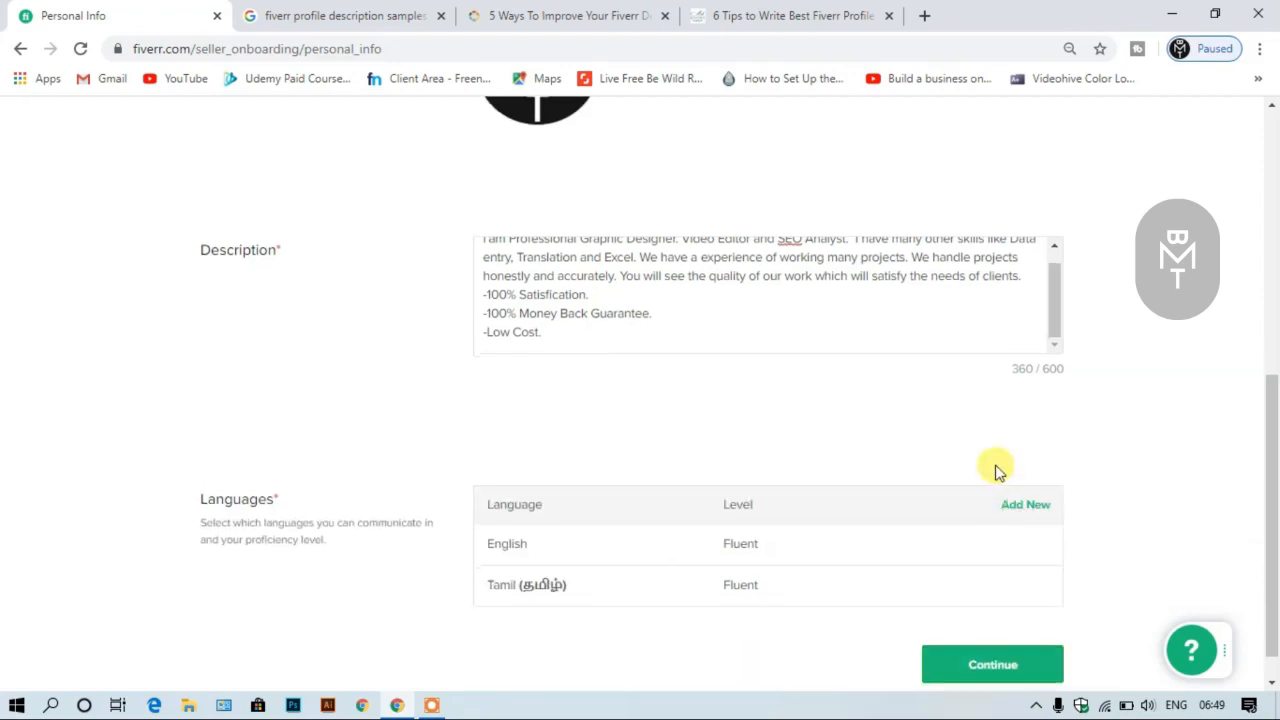
scroll(1066, 514, "down", 1)
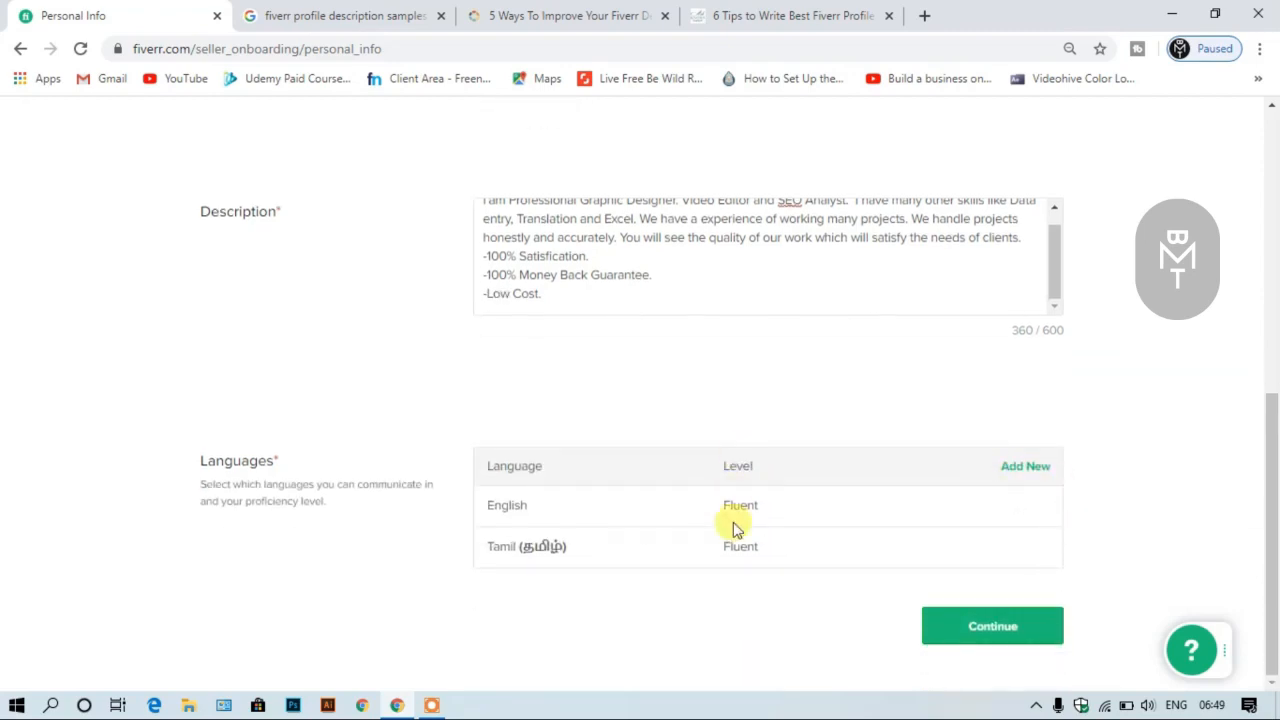
On Professional Info, set the occupation to Graphics & Design from 2018 to 2020.
left_click(1012, 621)
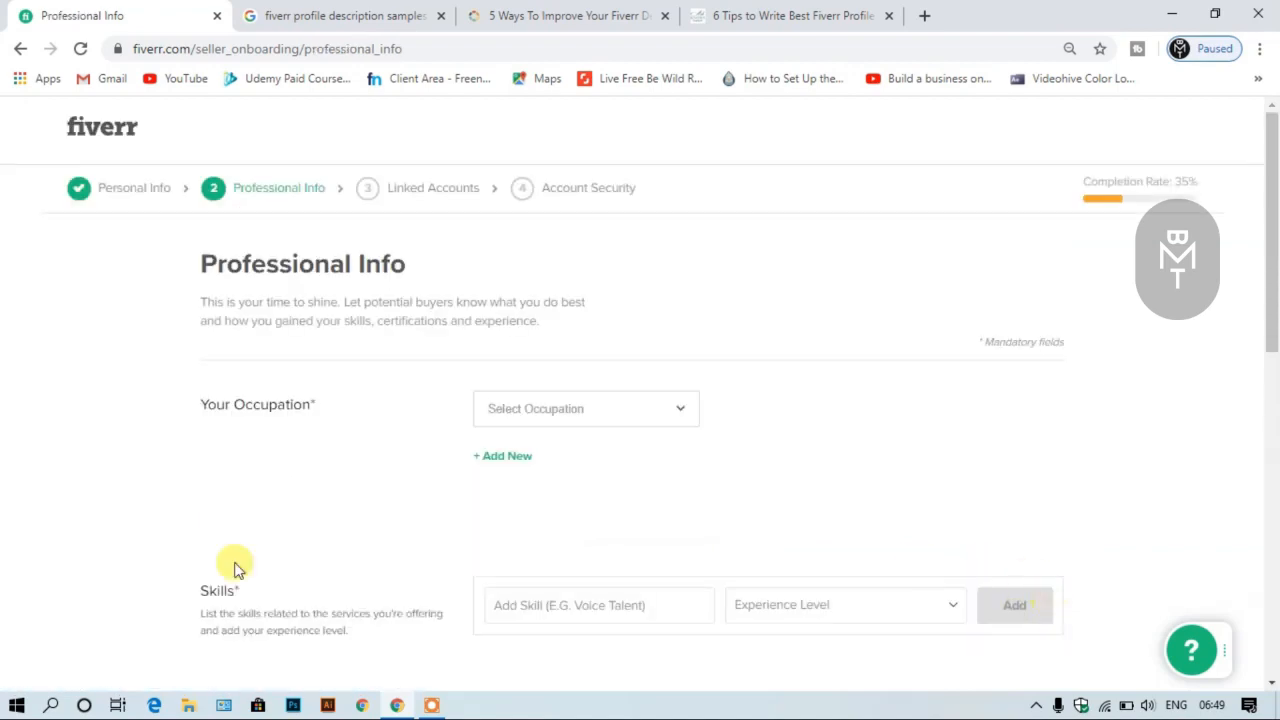
left_click(552, 412)
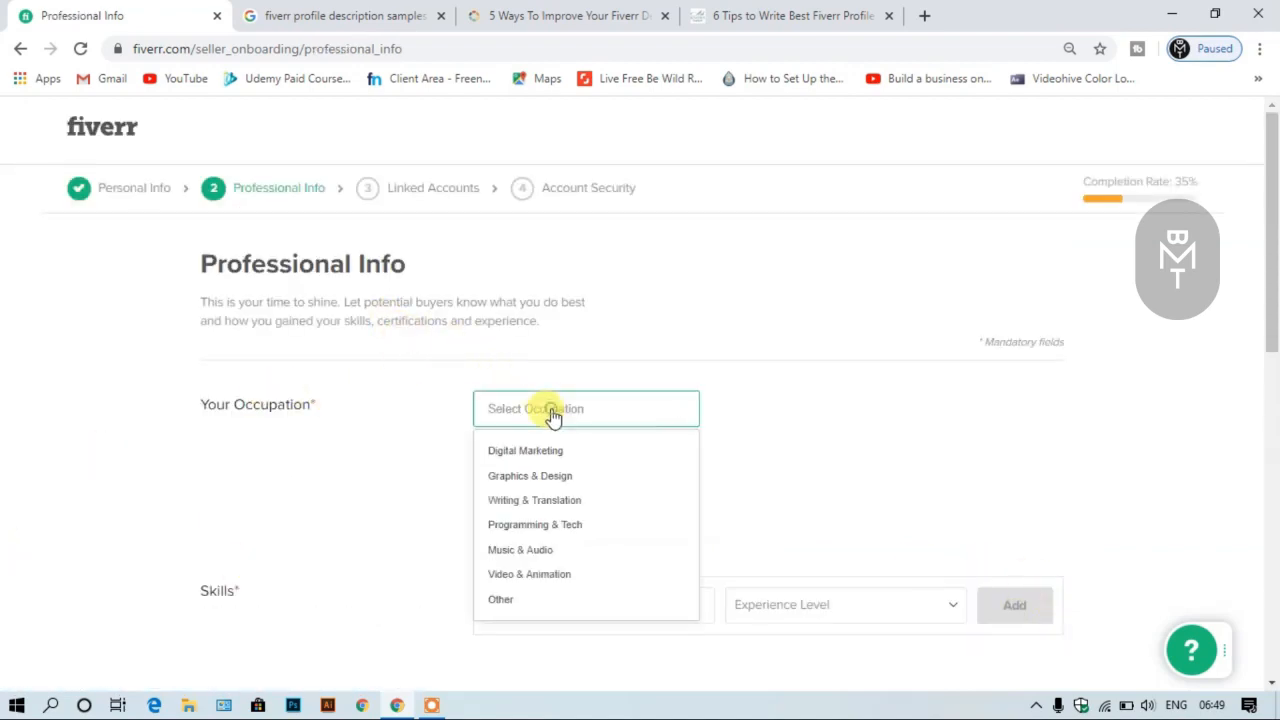
left_click(563, 478)
scroll(835, 415, "down", 1)
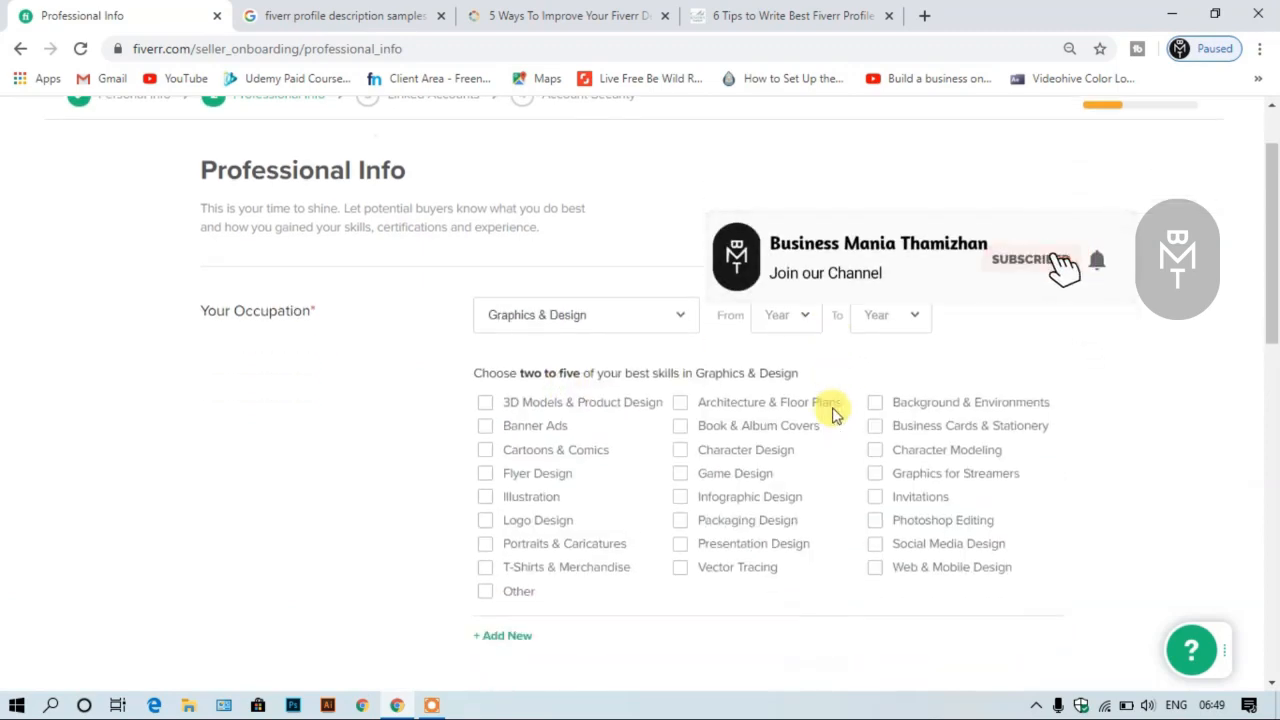
left_click(791, 326)
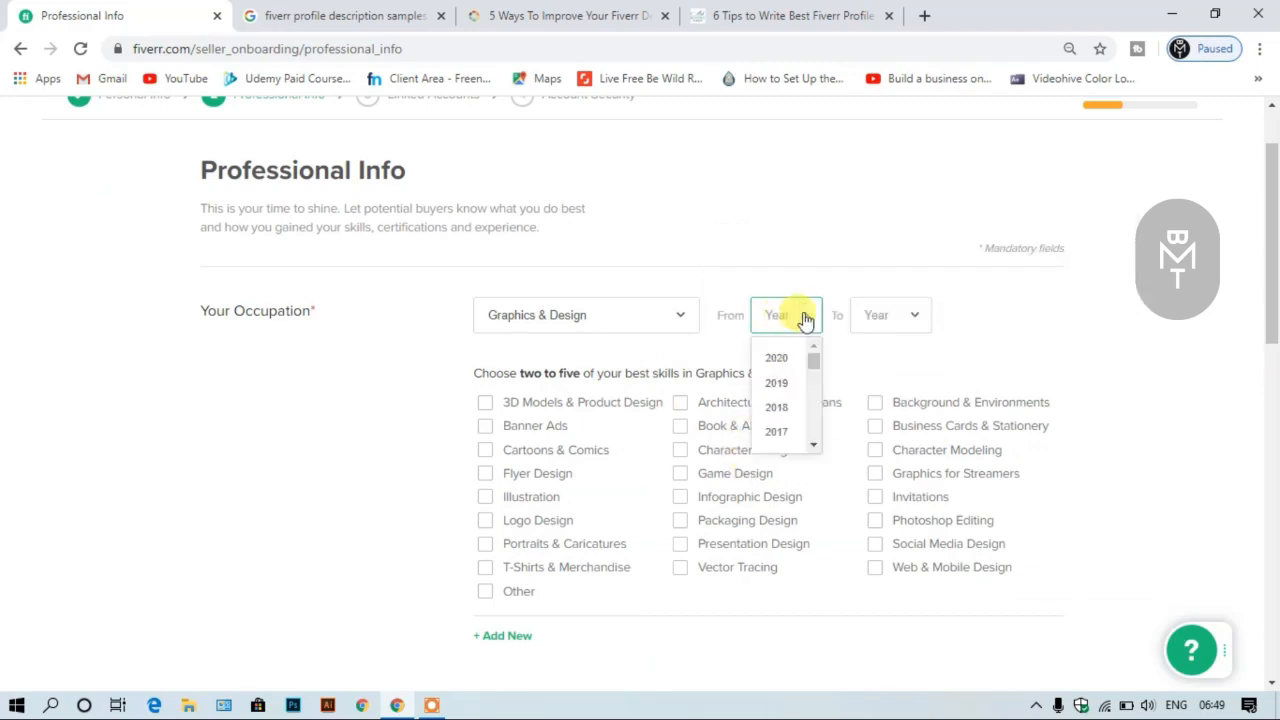
left_click(775, 408)
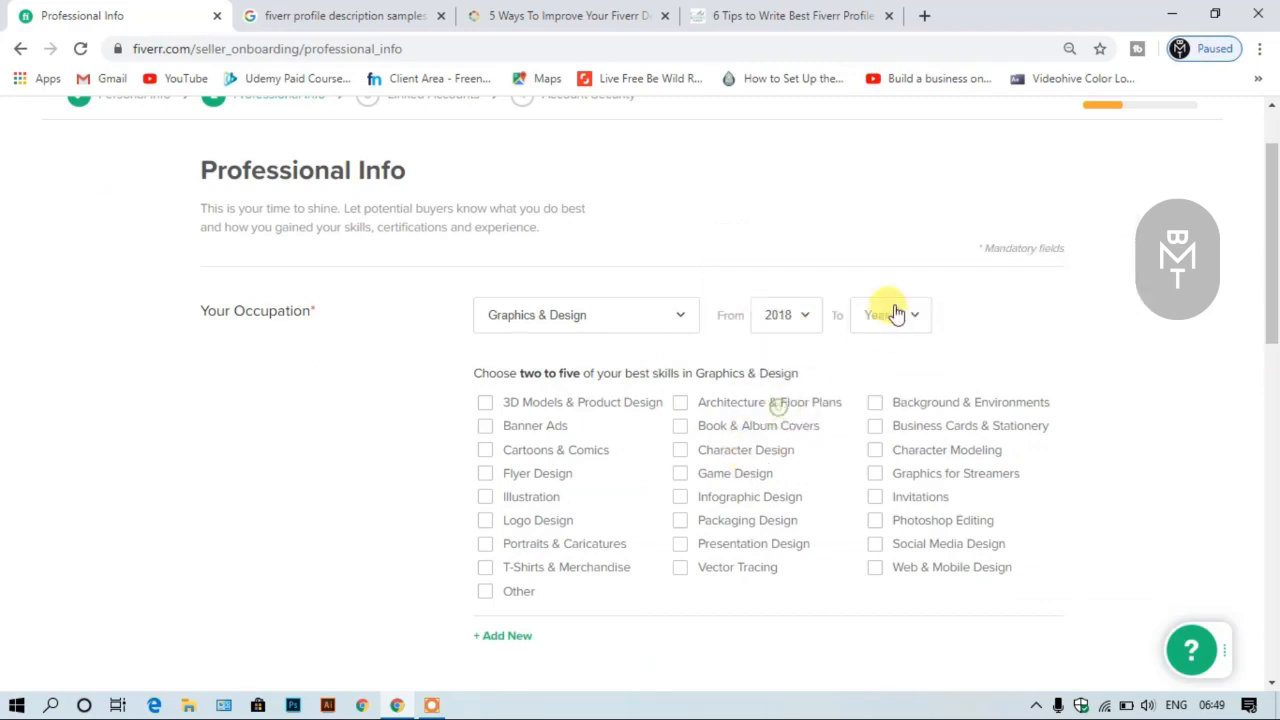
left_click(886, 314)
left_click(877, 359)
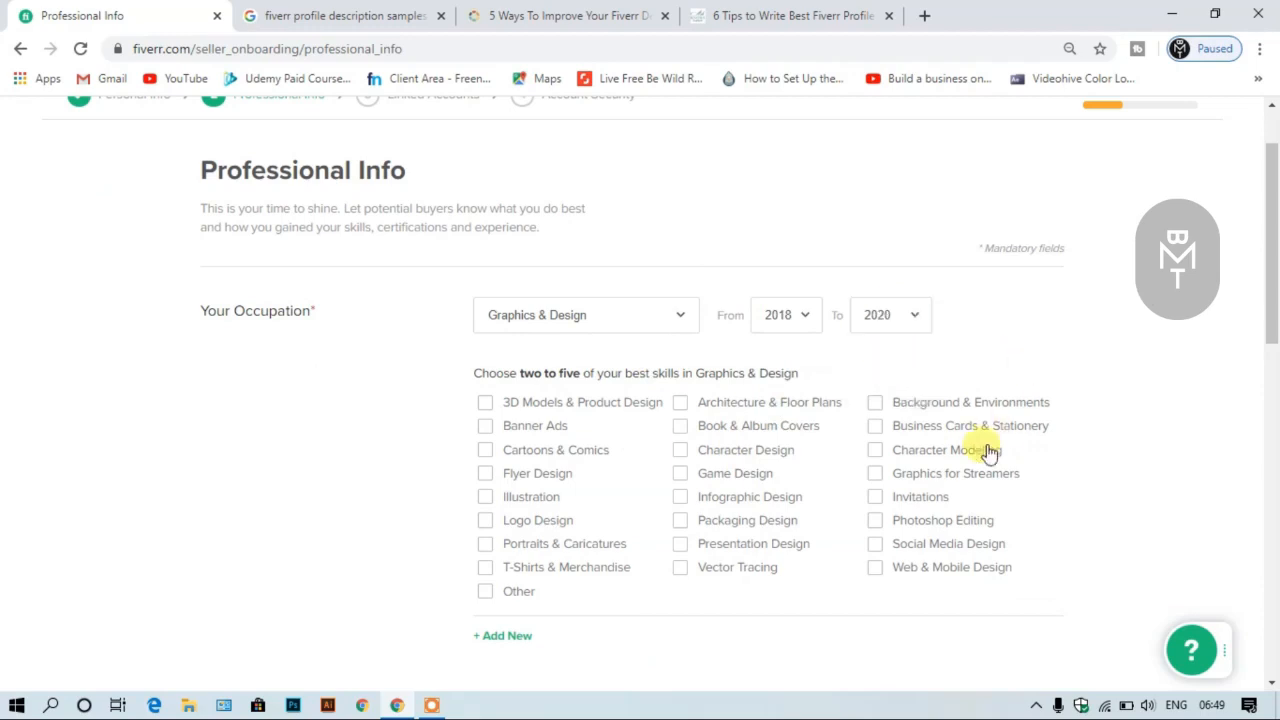
Tick Banner Ads, Flyer Design, Illustration and T-Shirts & Merchandise as occupation skills.
left_click(536, 430)
left_click(490, 475)
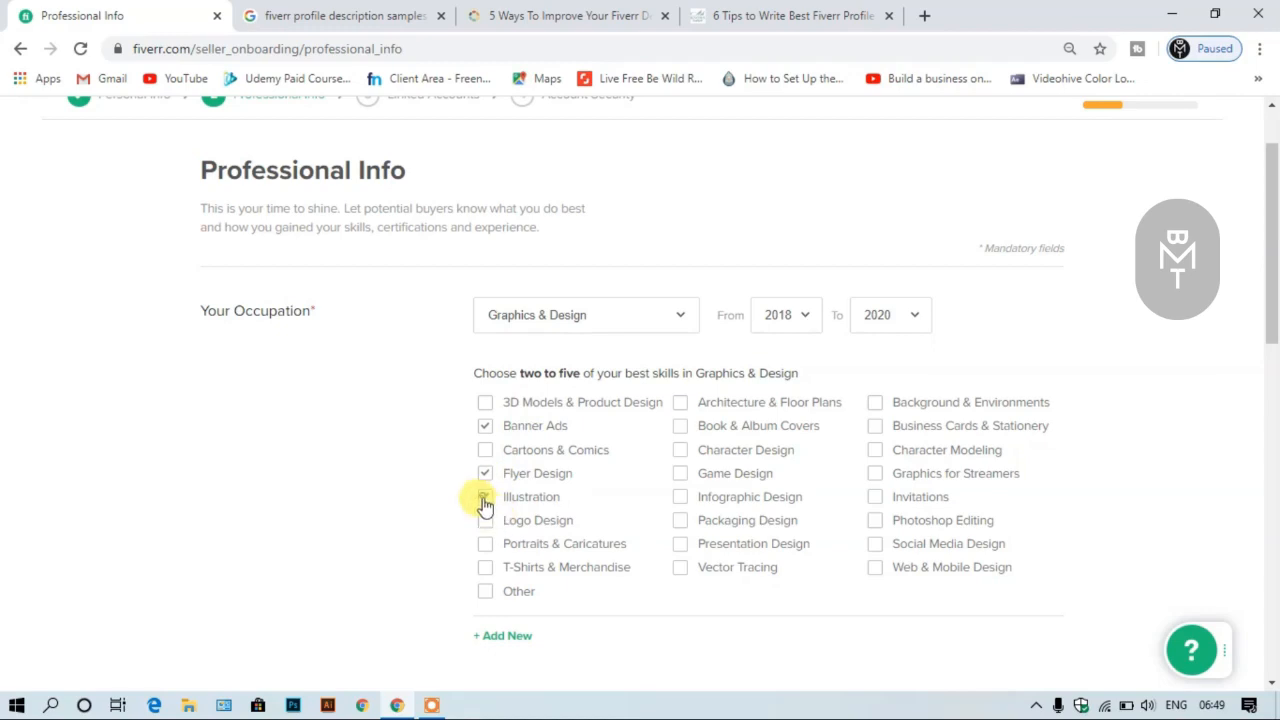
left_click(484, 521)
left_click(493, 570)
scroll(690, 415, "down", 1)
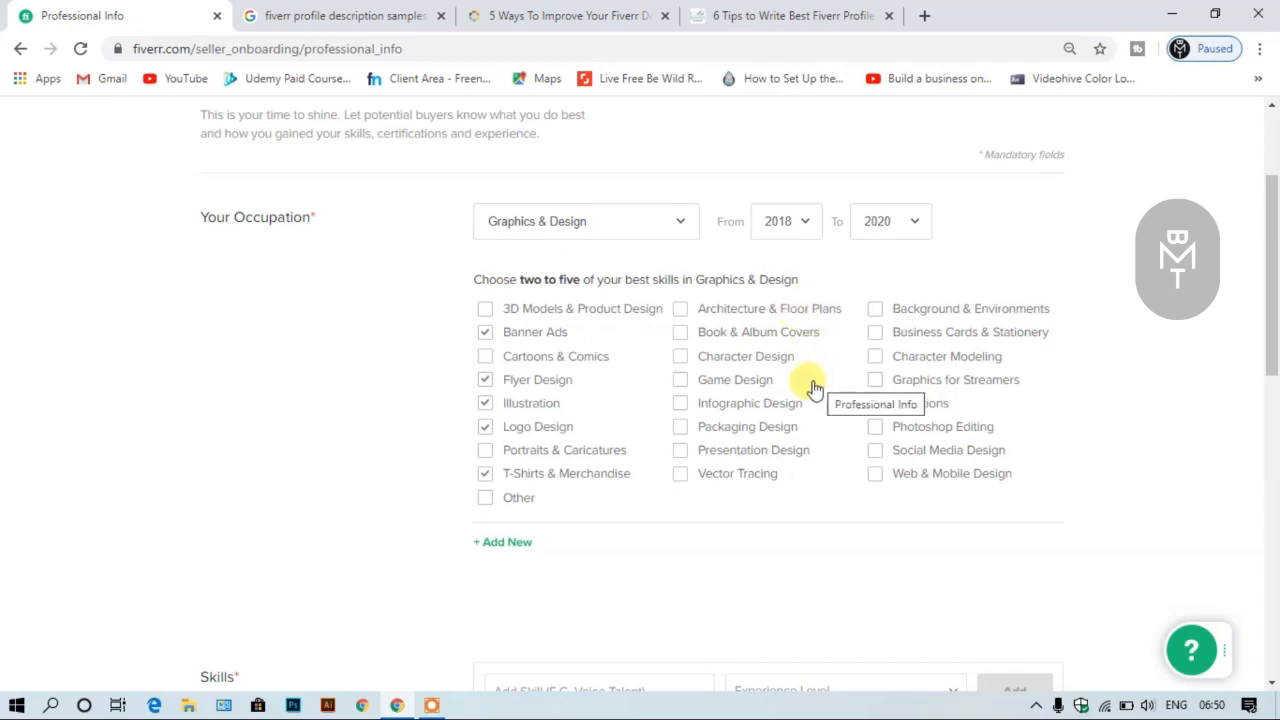
left_click(507, 545)
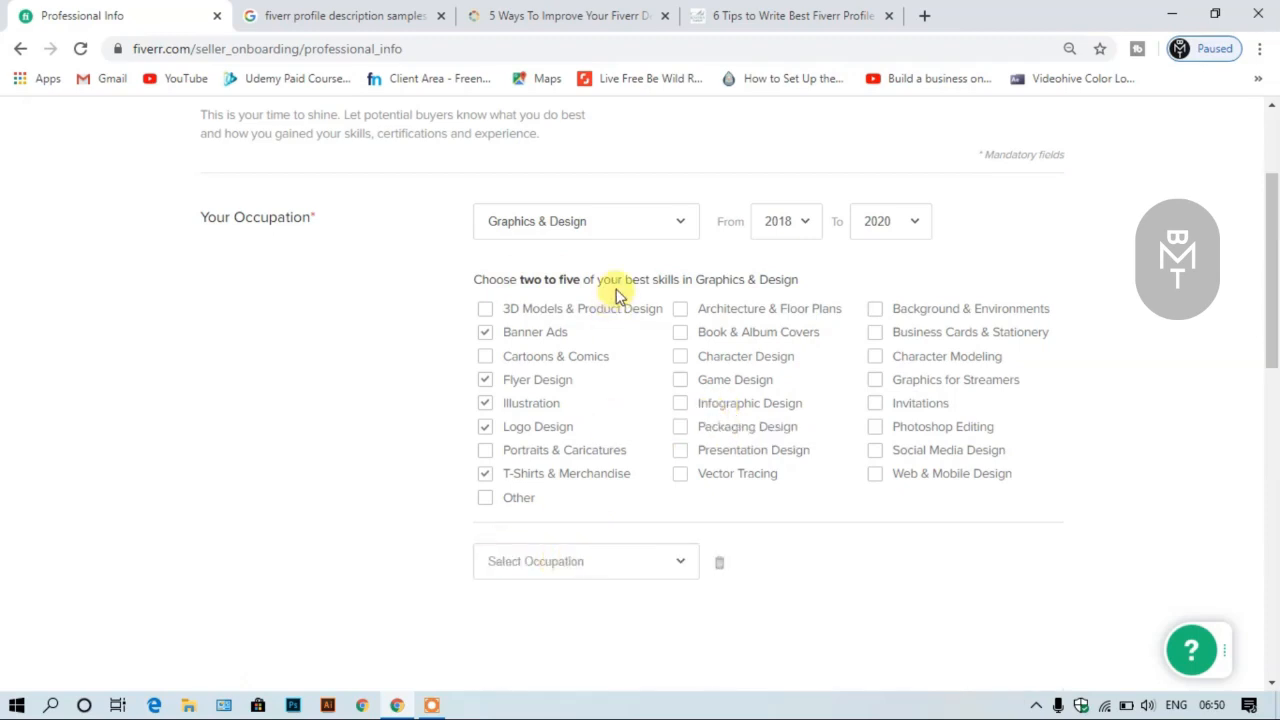
left_click(645, 561)
scroll(660, 460, "down", 2)
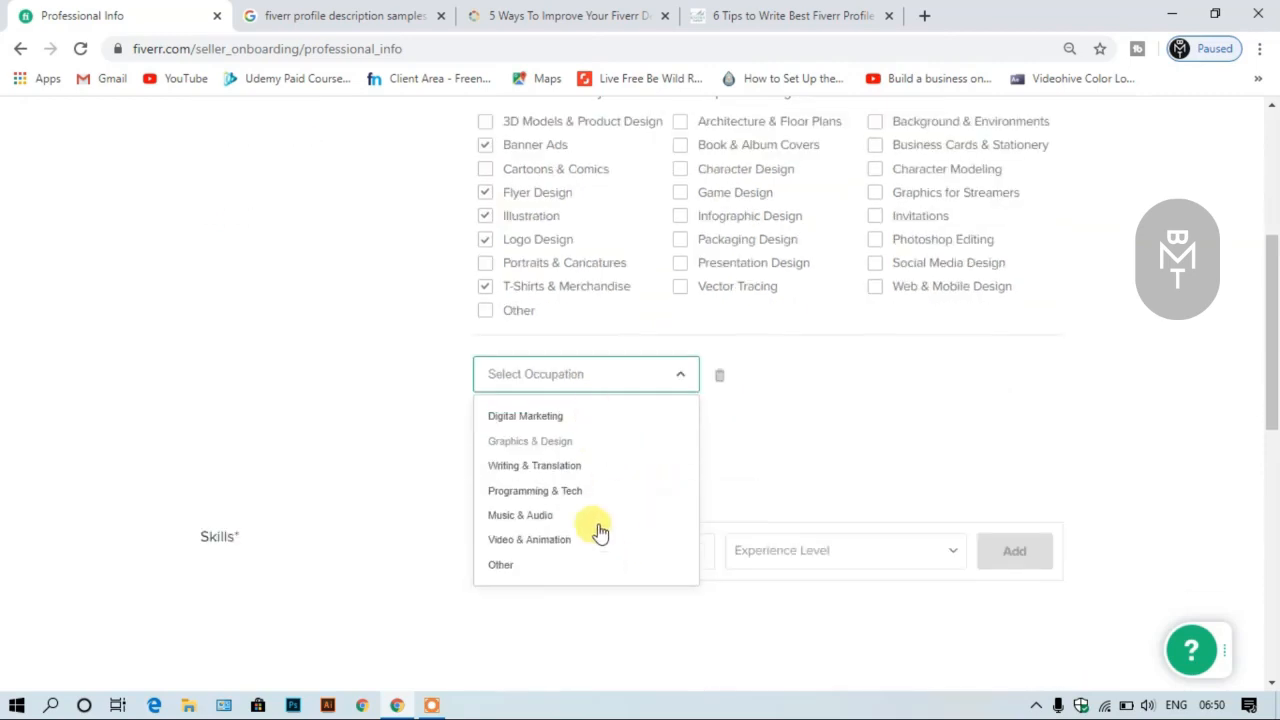
left_click(570, 490)
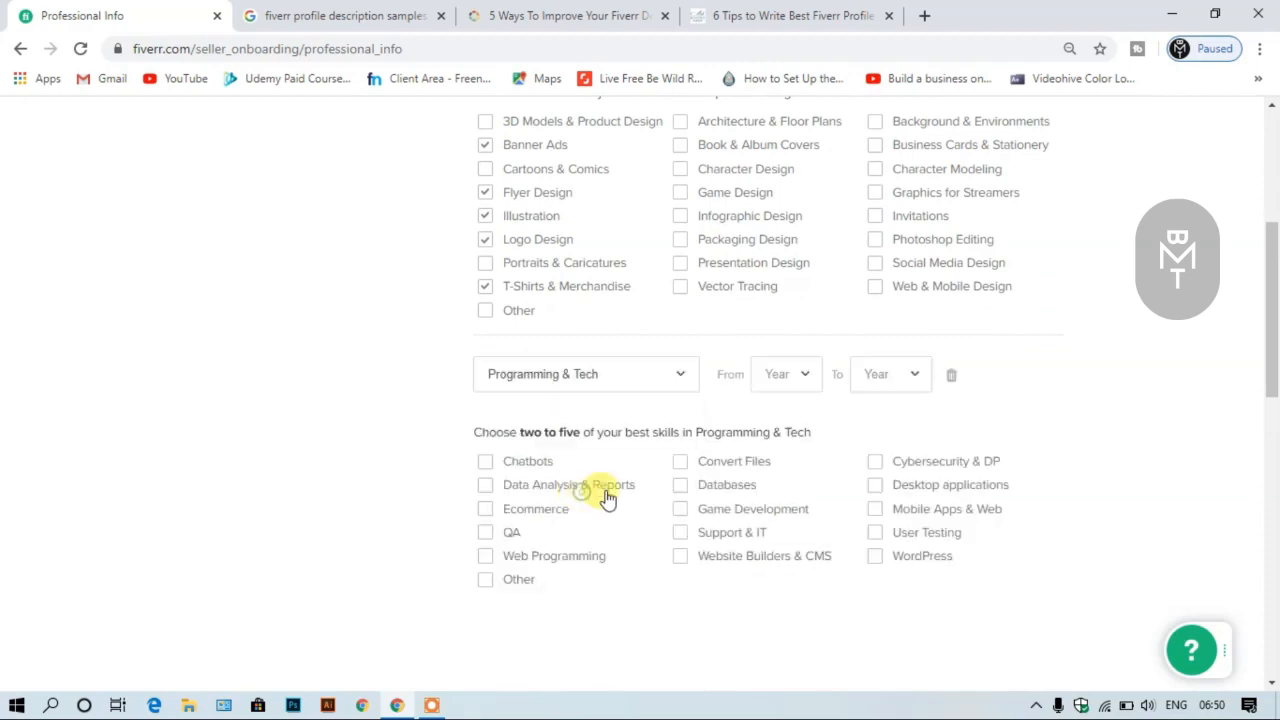
left_click(774, 380)
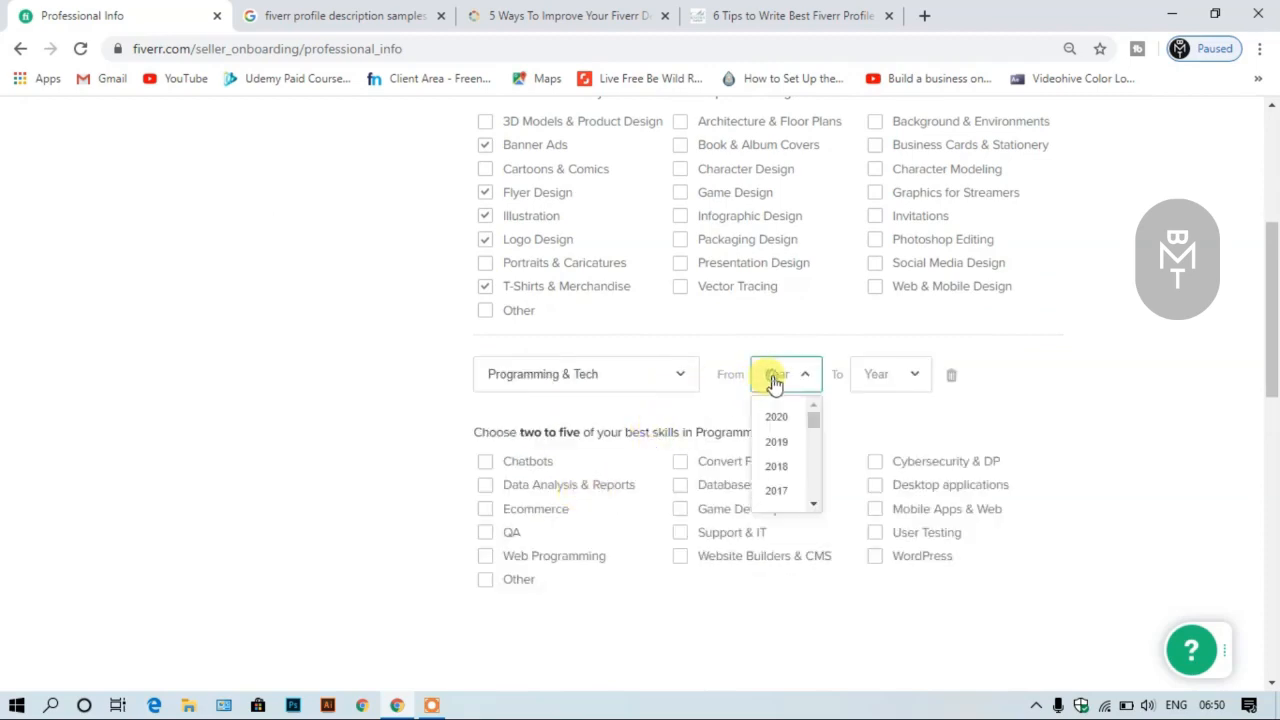
left_click(777, 464)
left_click(886, 380)
left_click(876, 417)
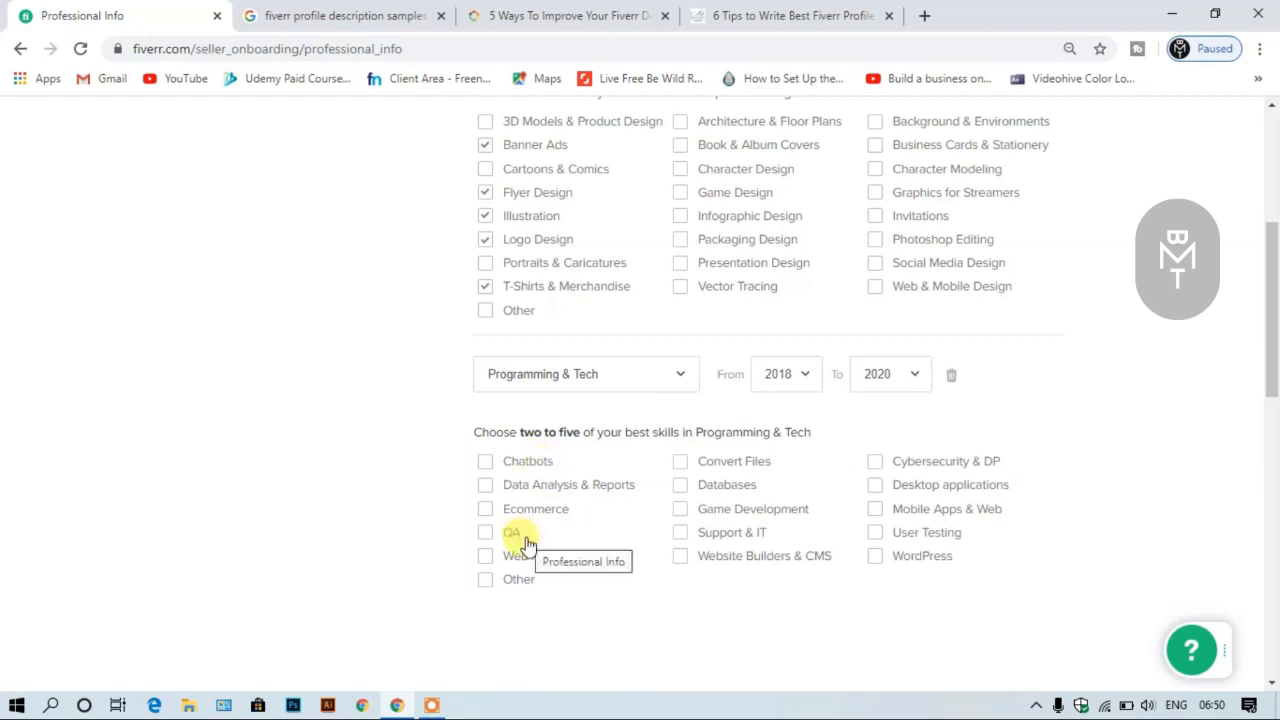
left_click(951, 384)
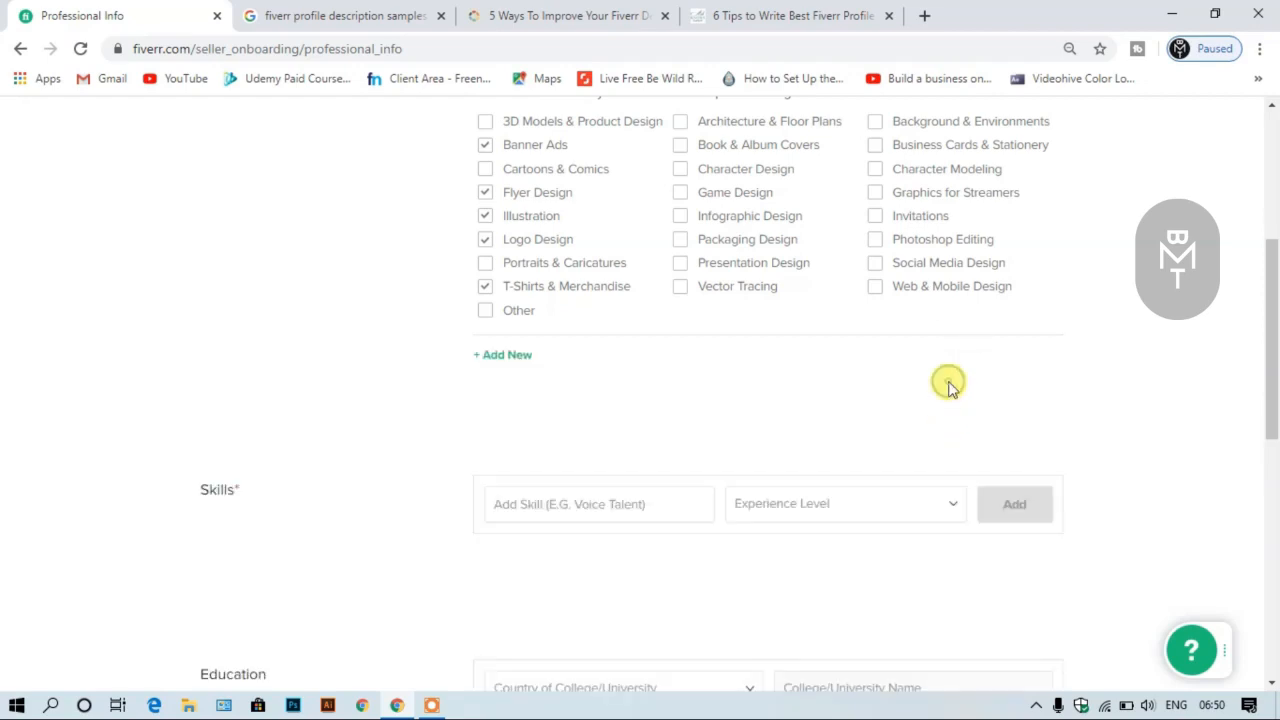
scroll(763, 420, "up", 2)
Add Graphicsdesign to Skills at Intermediate level.
scroll(763, 420, "up", 1)
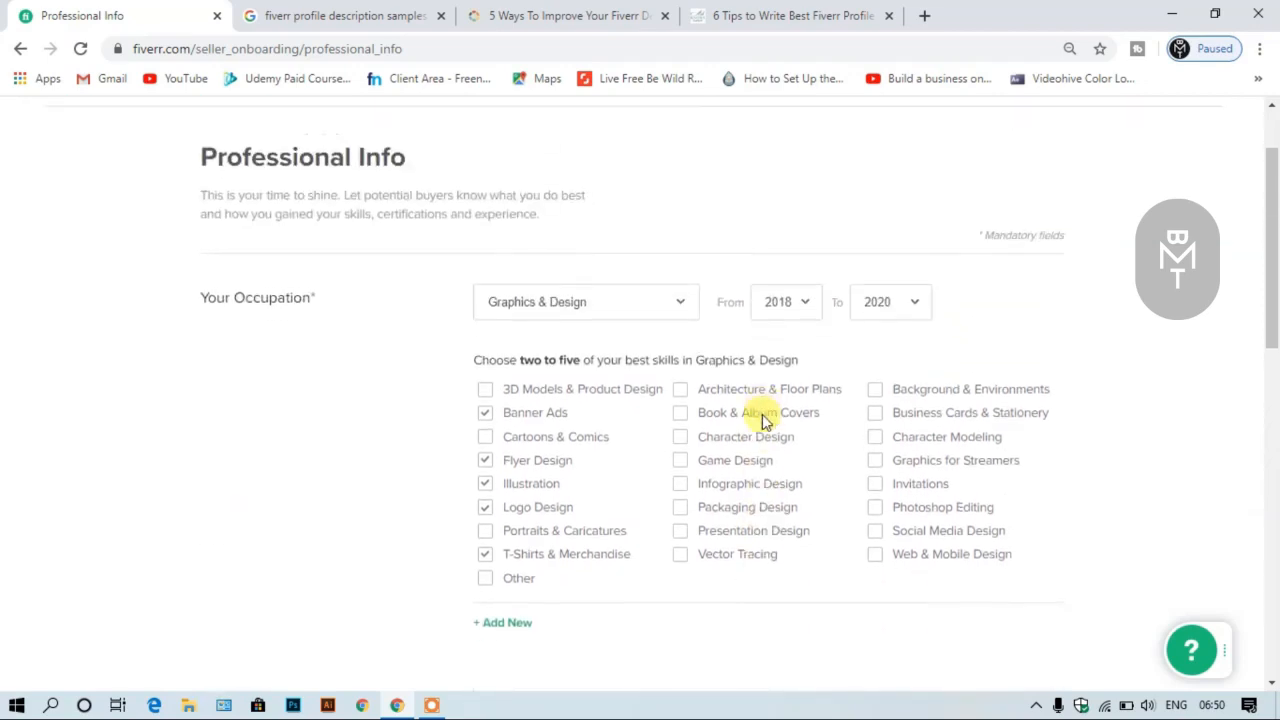
scroll(763, 420, "down", 3)
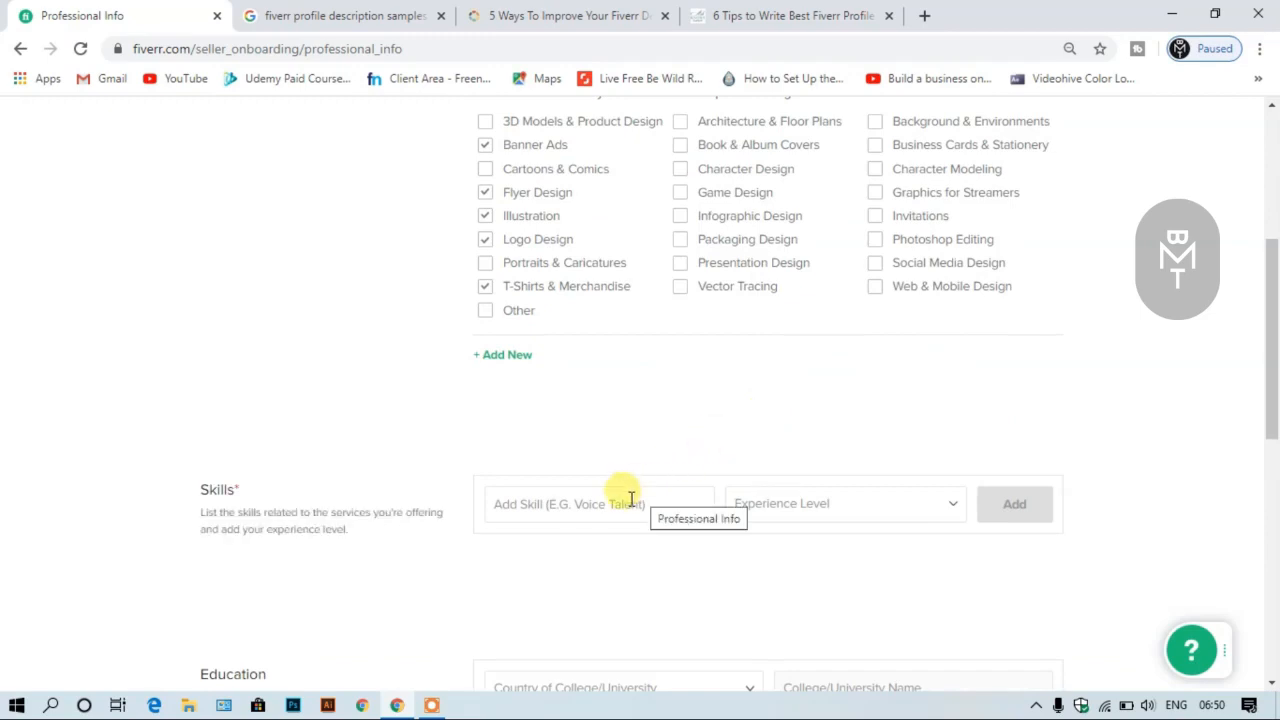
type("Graphic")
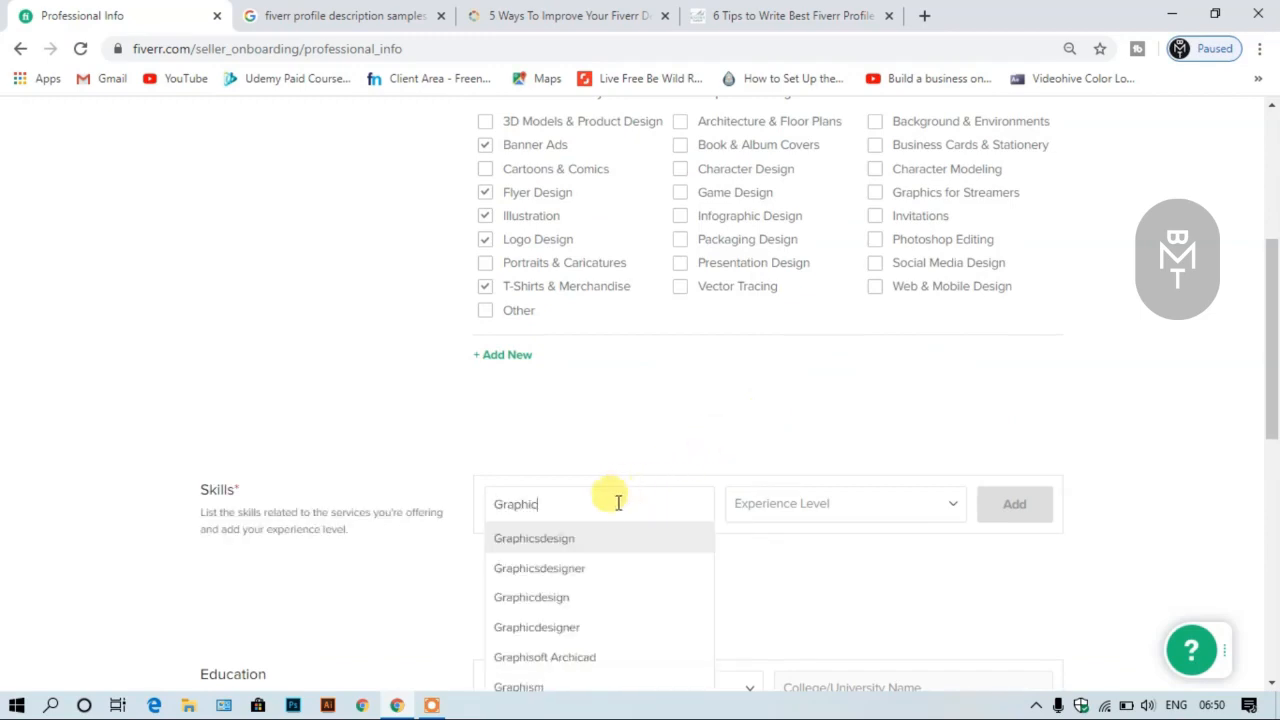
left_click(614, 537)
left_click(780, 507)
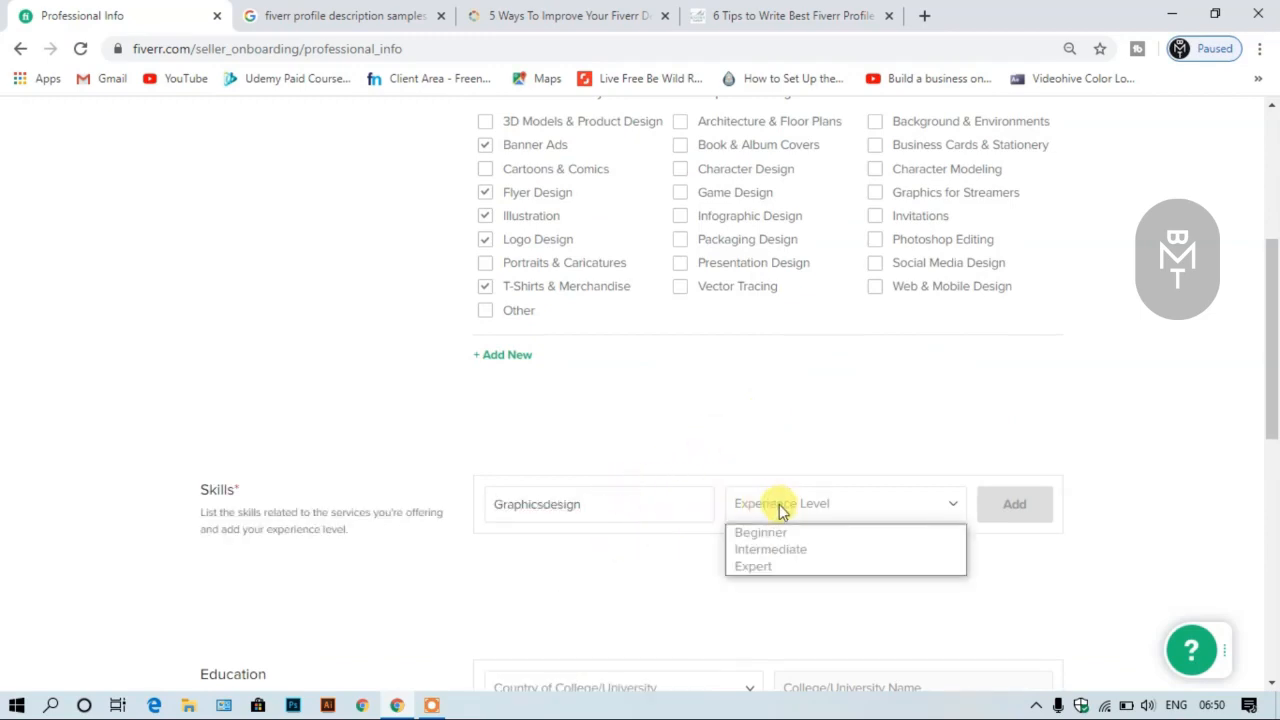
left_click(777, 547)
left_click(1005, 510)
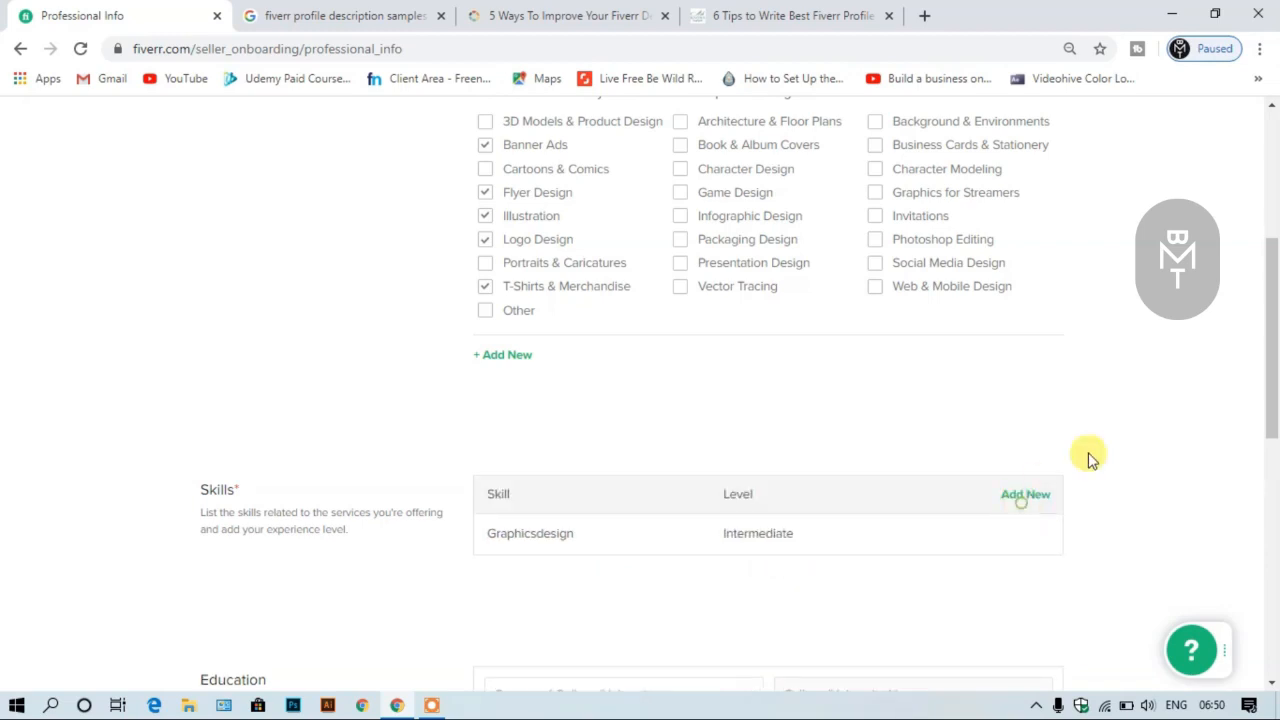
scroll(800, 450, "down", 1)
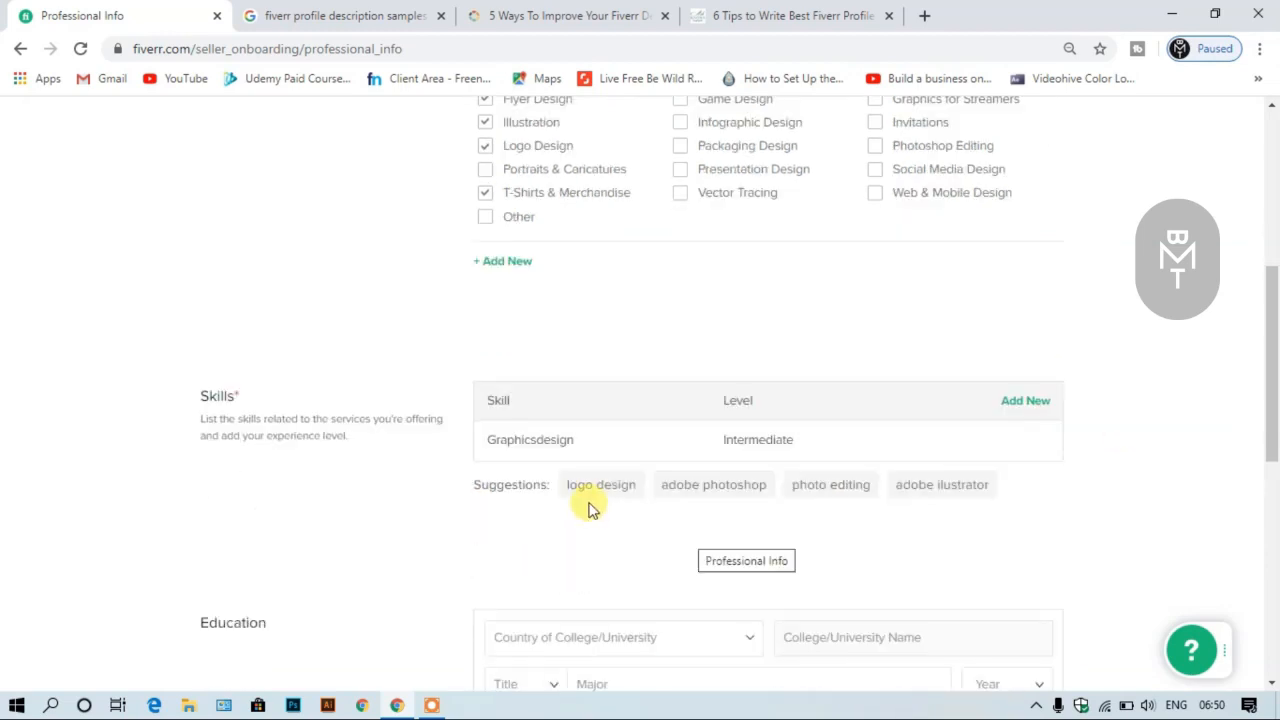
Add Adobe Photoshop at Expert and Adobe Illustrator at Intermediate level.
left_click(731, 492)
left_click(823, 409)
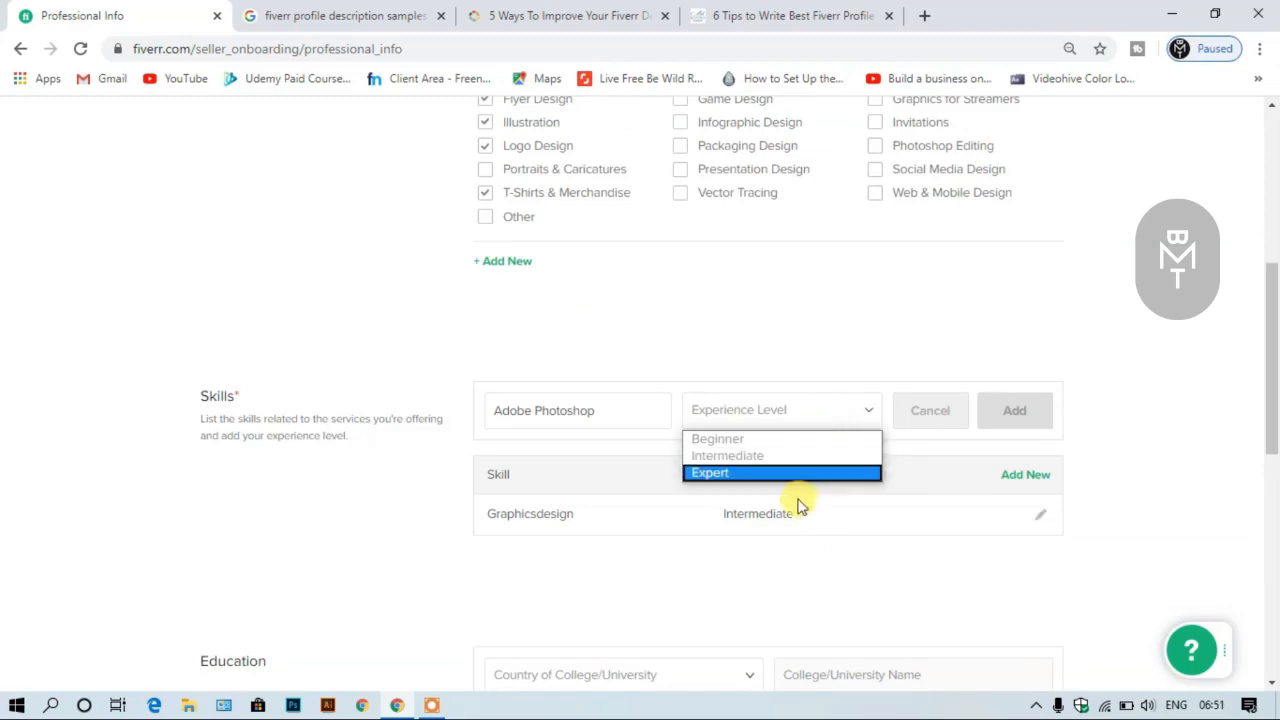
left_click(801, 468)
left_click(1005, 414)
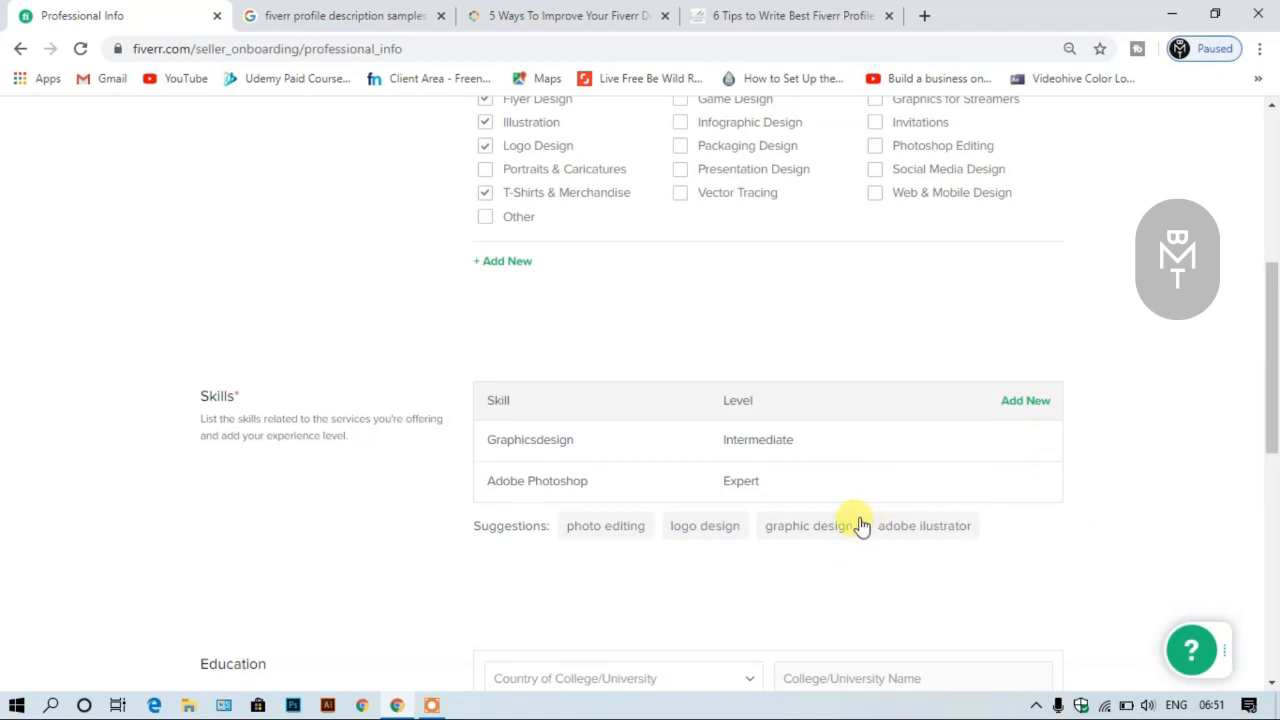
left_click(910, 528)
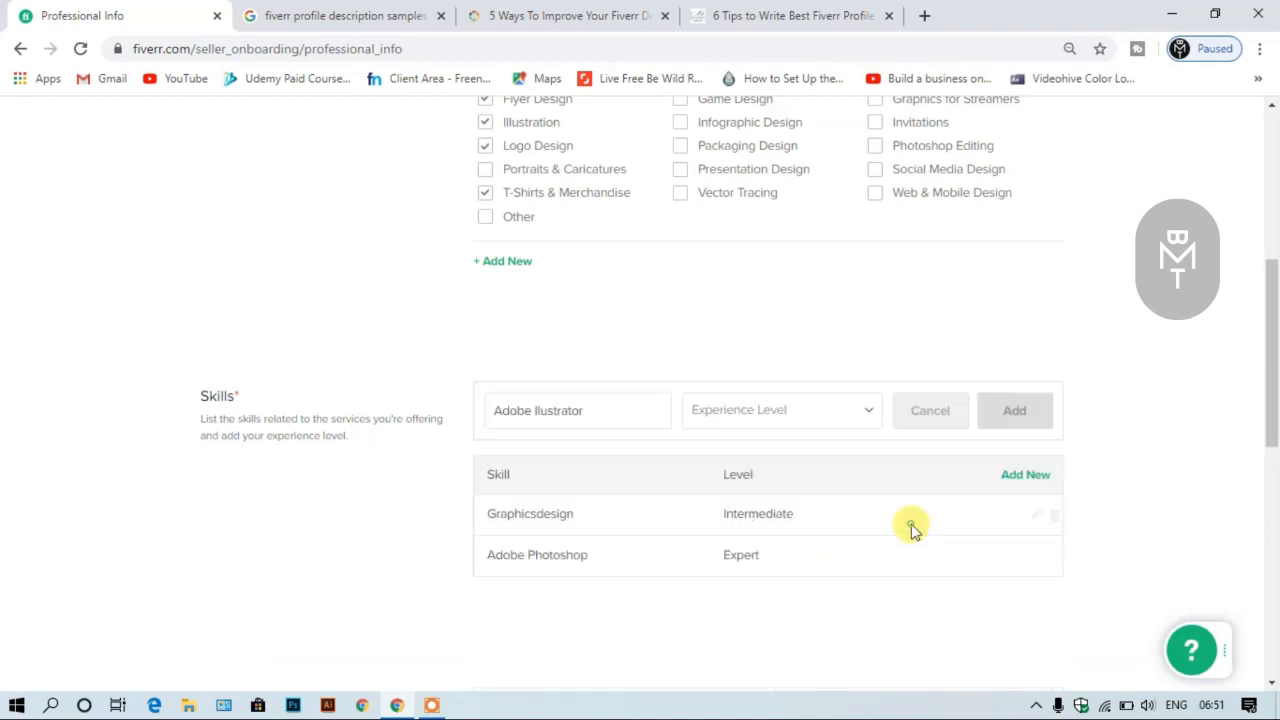
left_click(826, 418)
left_click(804, 456)
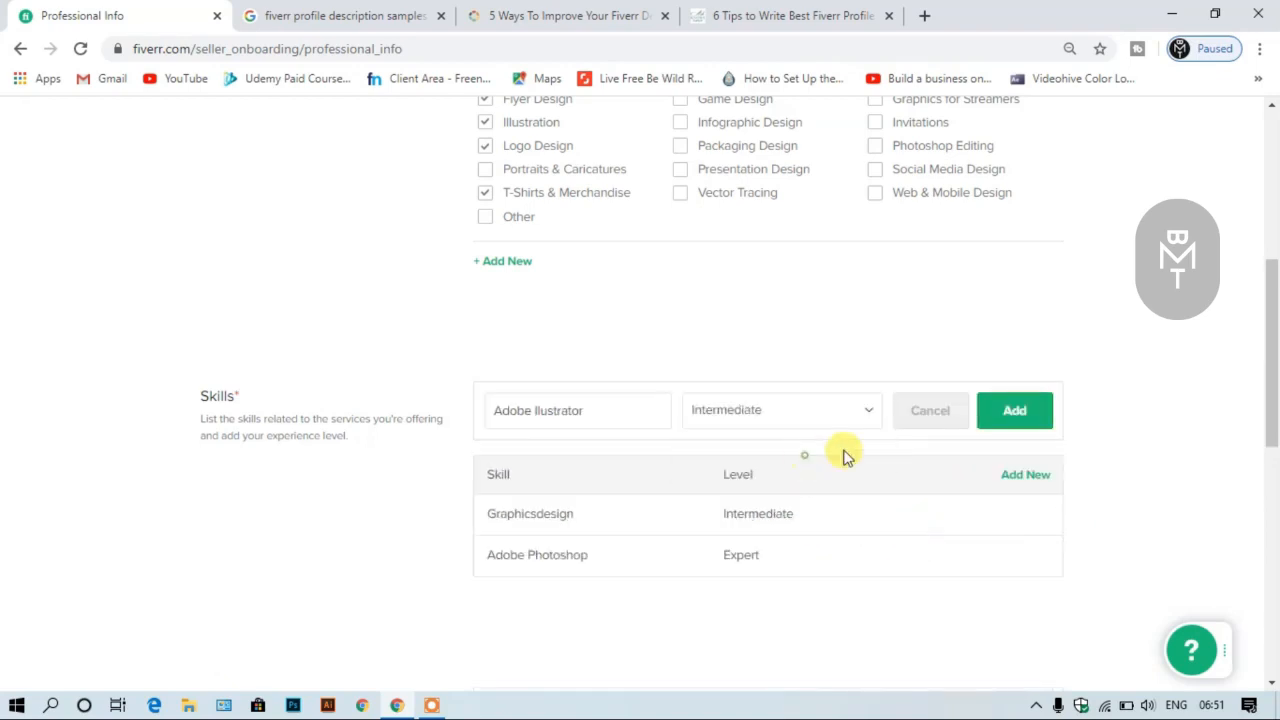
left_click(1010, 418)
Add Video Editing to Skills at Intermediate level.
left_click(911, 580)
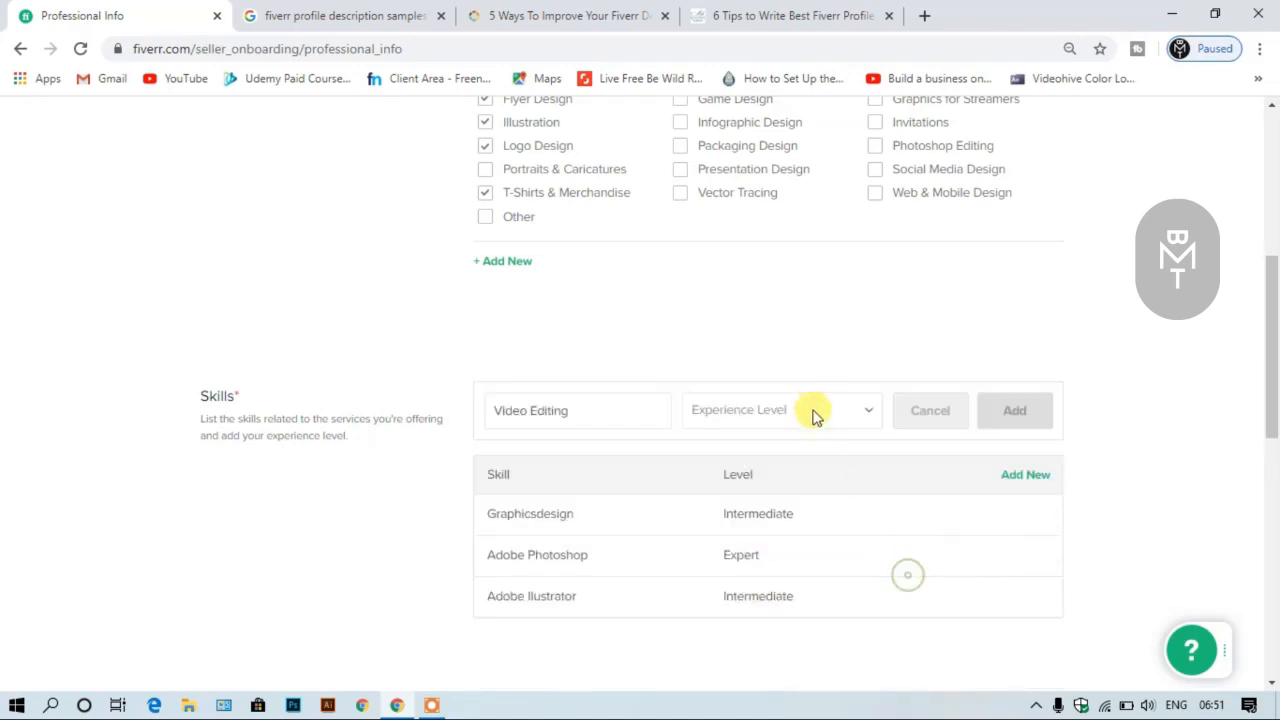
left_click(814, 409)
left_click(771, 457)
left_click(1001, 418)
scroll(1001, 418, "down", 2)
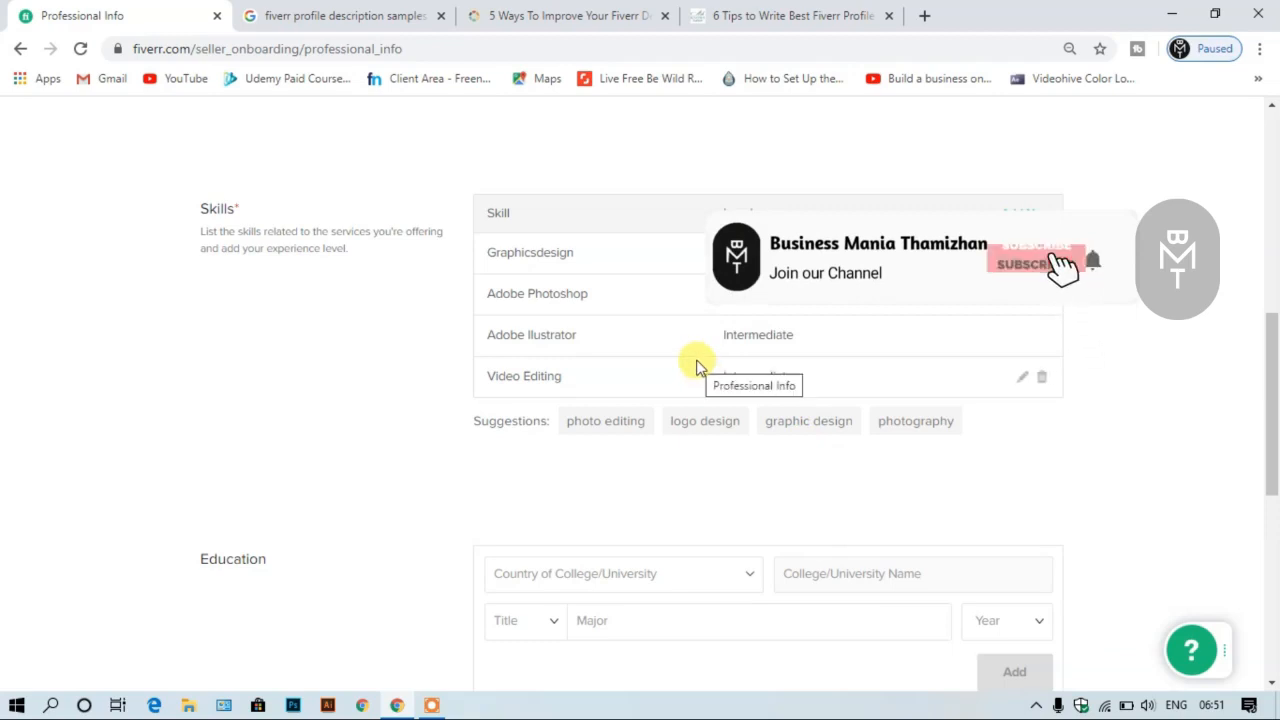
scroll(697, 365, "down", 2)
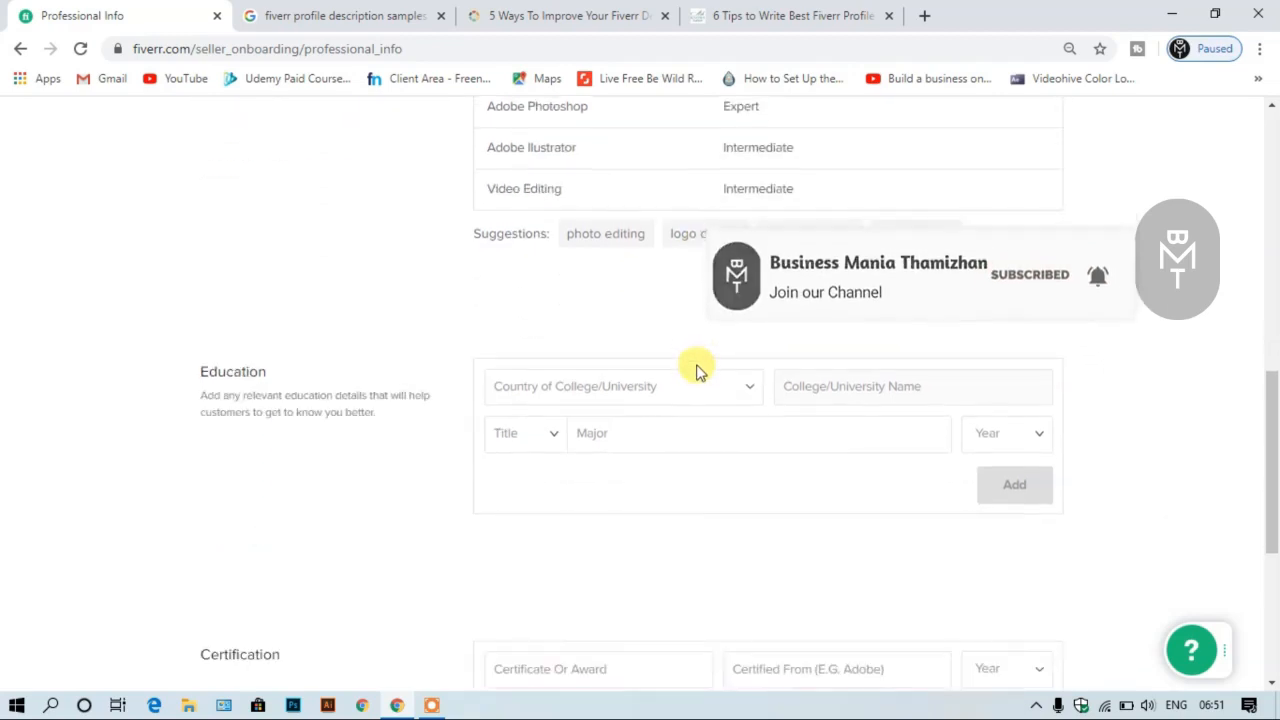
Set the education entry's country to India and college to Anna University.
left_click(705, 395)
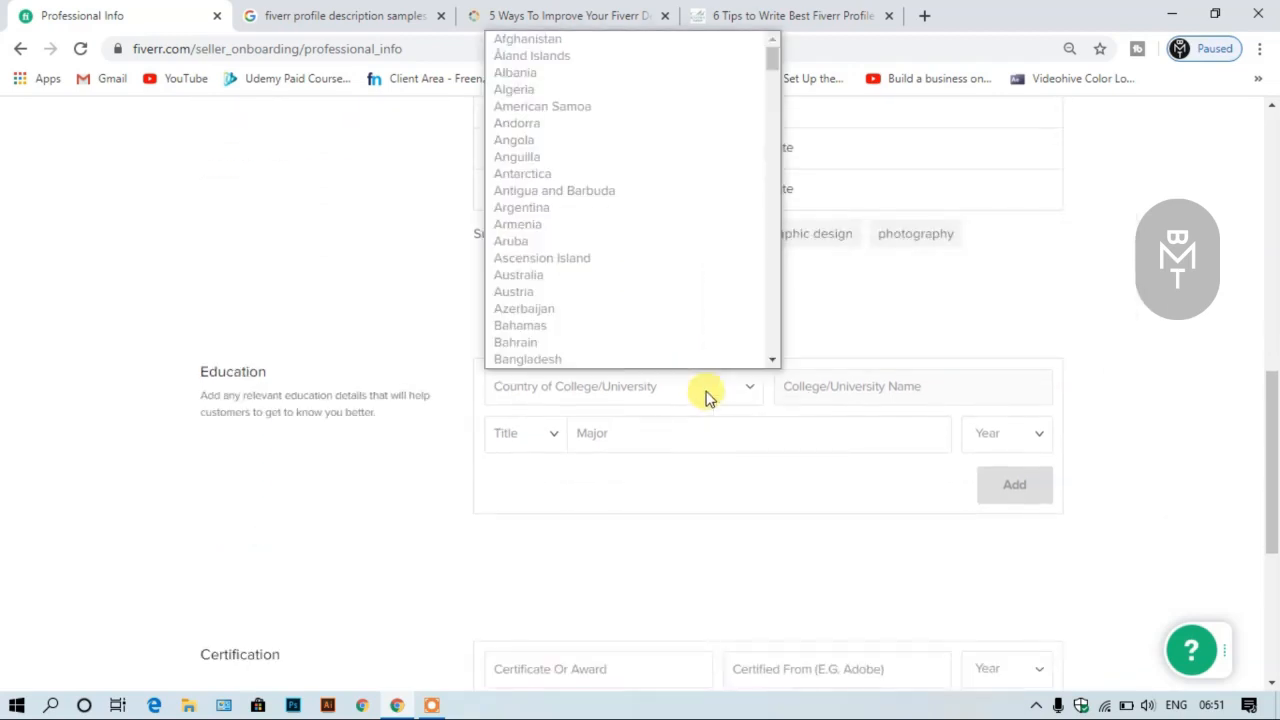
left_click(534, 195)
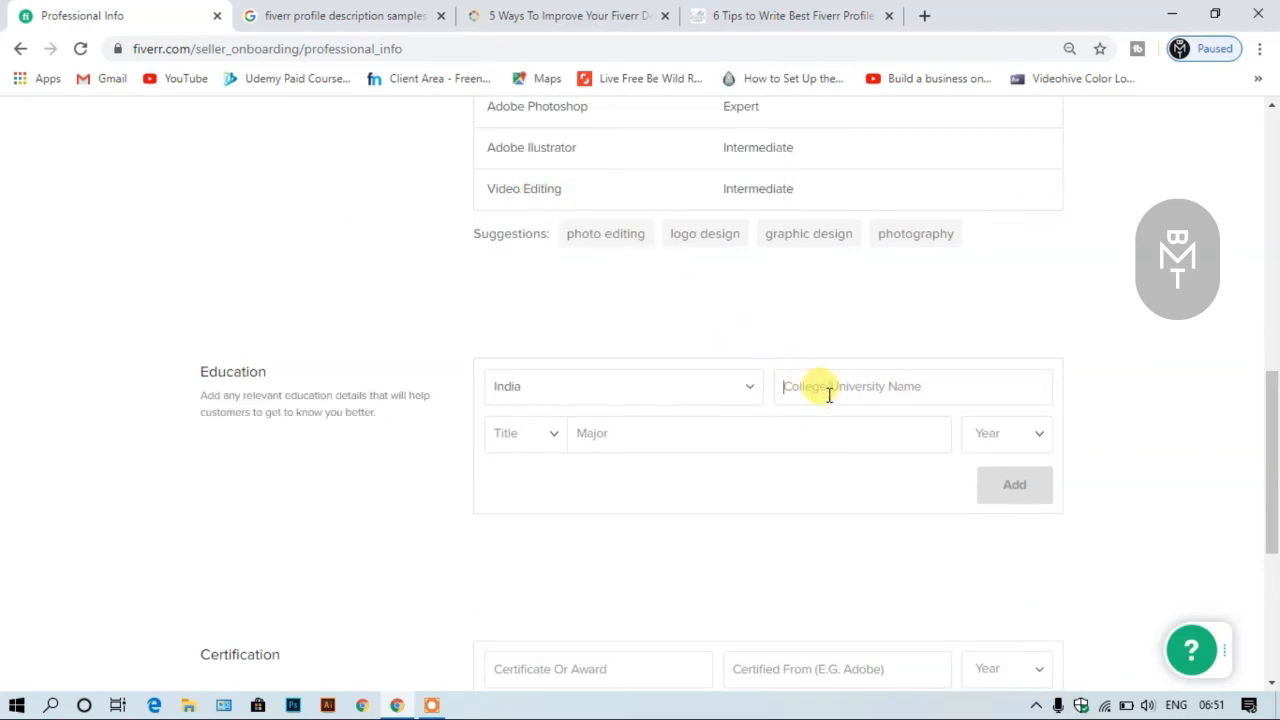
type("Anna Univer")
left_click(844, 423)
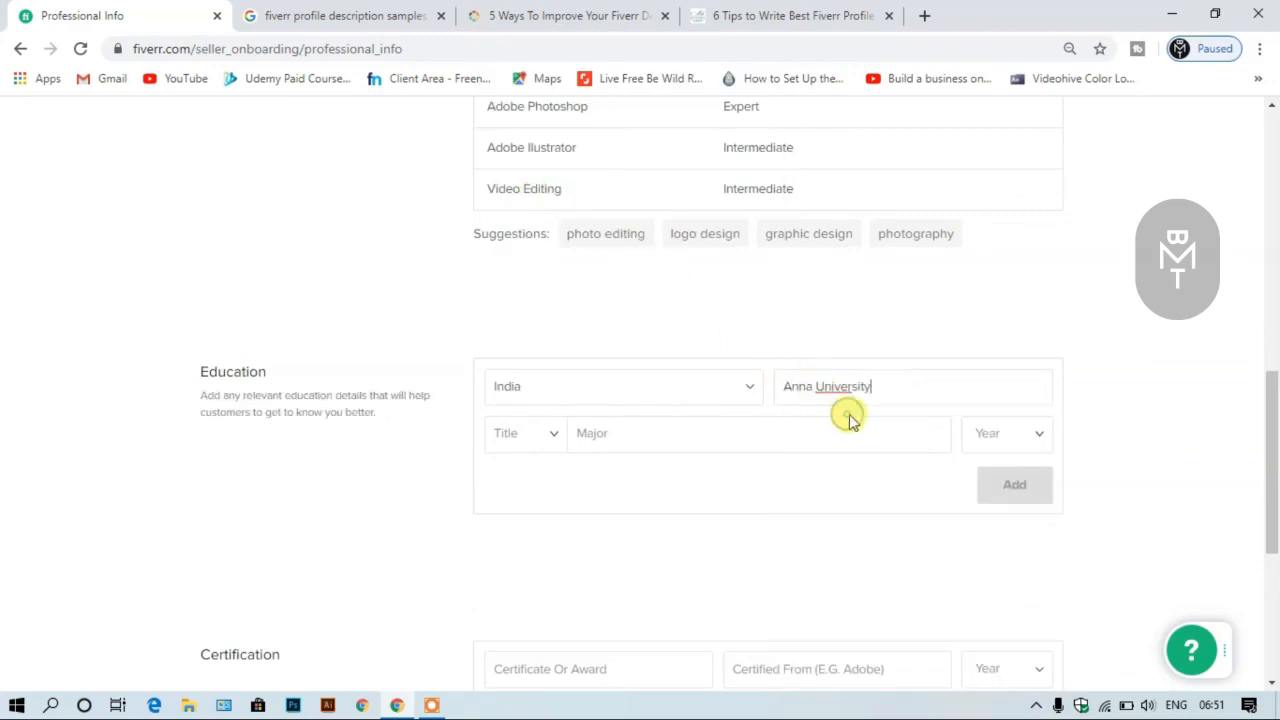
Add the degree with title Other, major Leather Engineering, graduated 2018.
left_click(512, 440)
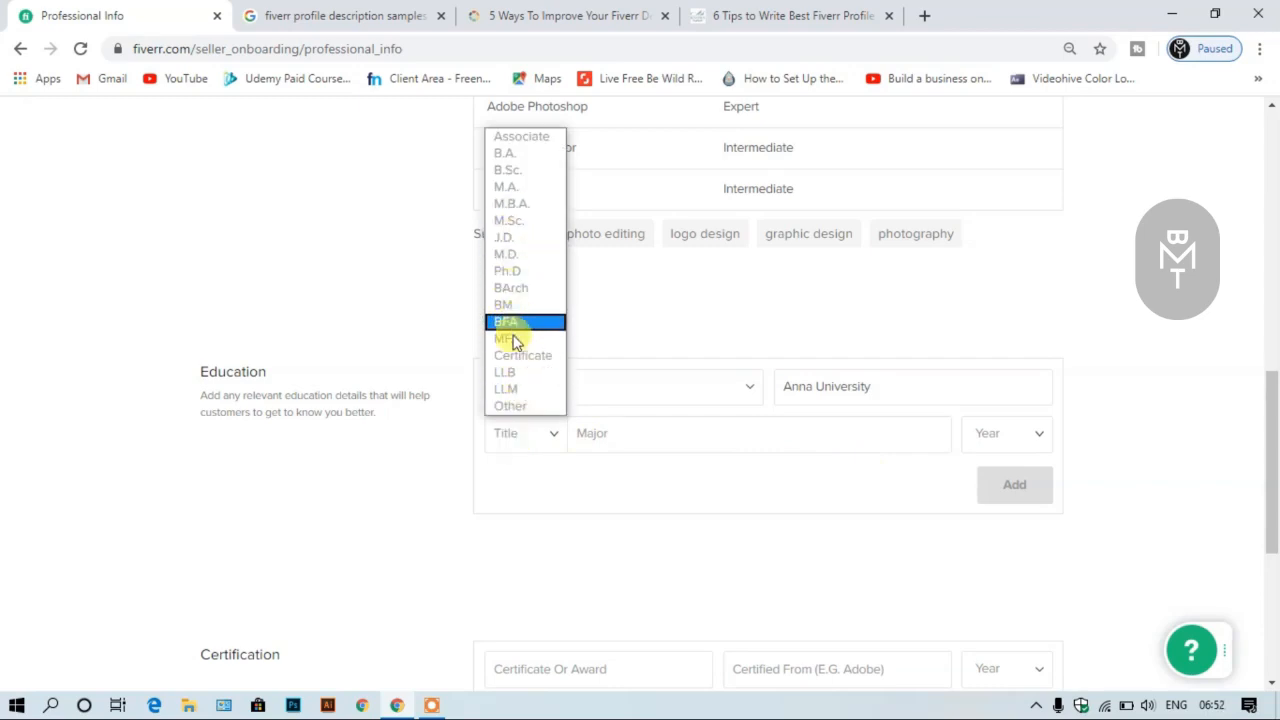
left_click(520, 405)
left_click(640, 435)
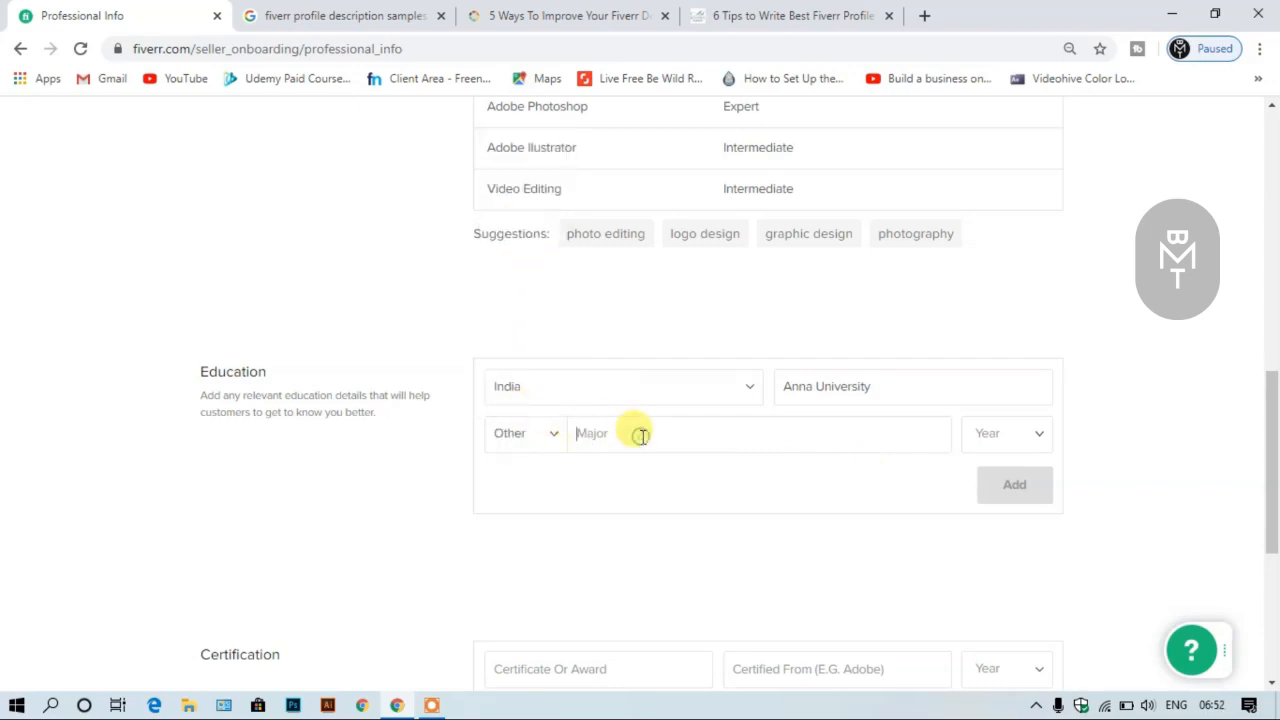
type("Leather")
left_click(628, 497)
left_click(1005, 433)
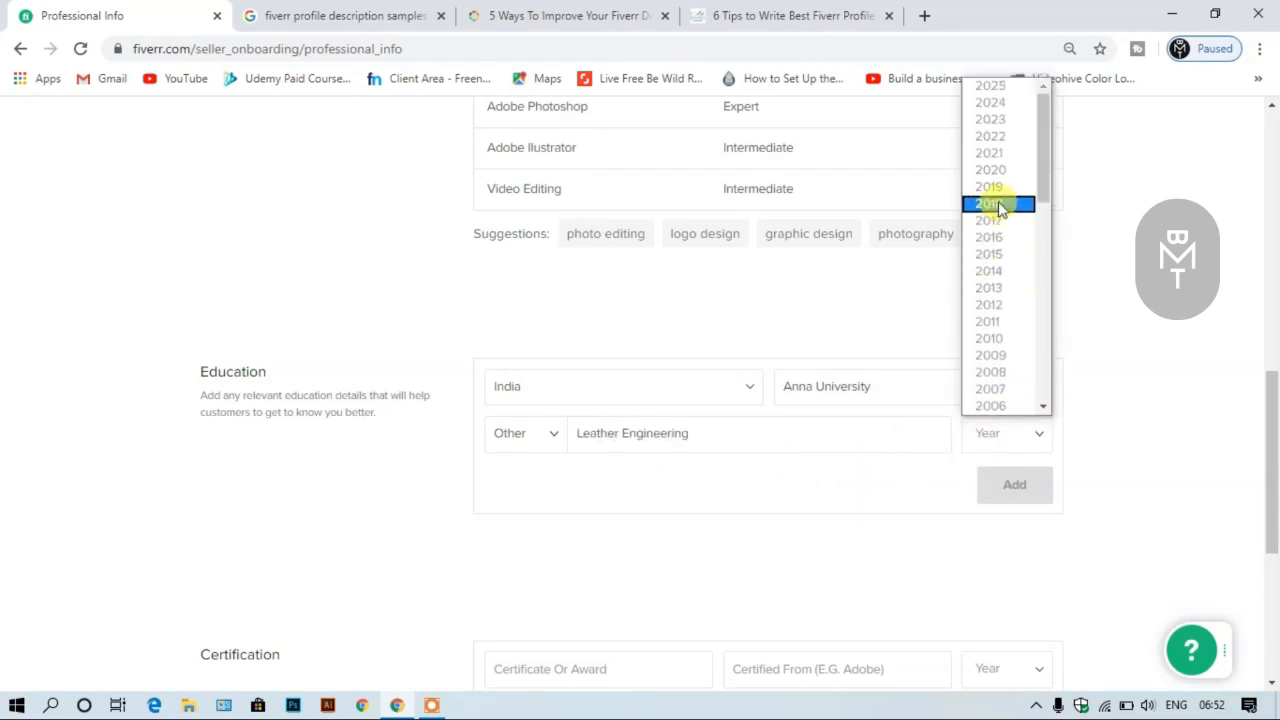
left_click(998, 205)
left_click(1012, 486)
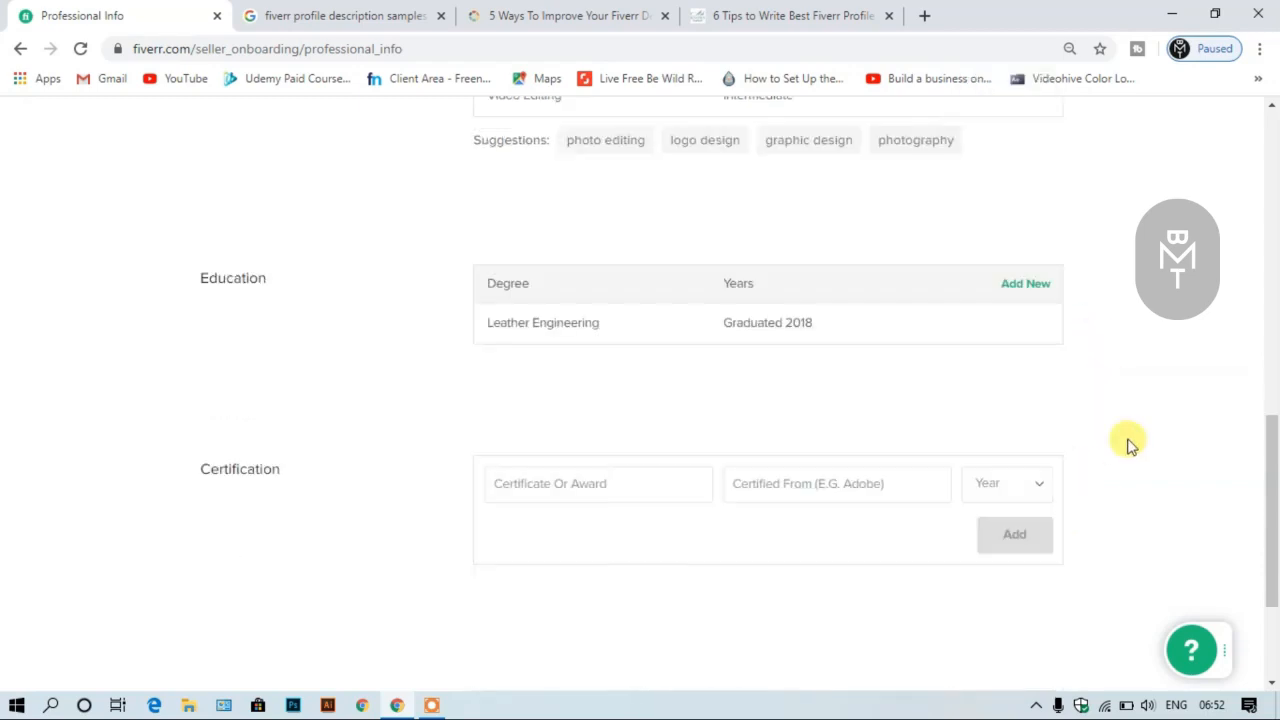
scroll(1128, 444, "down", 1)
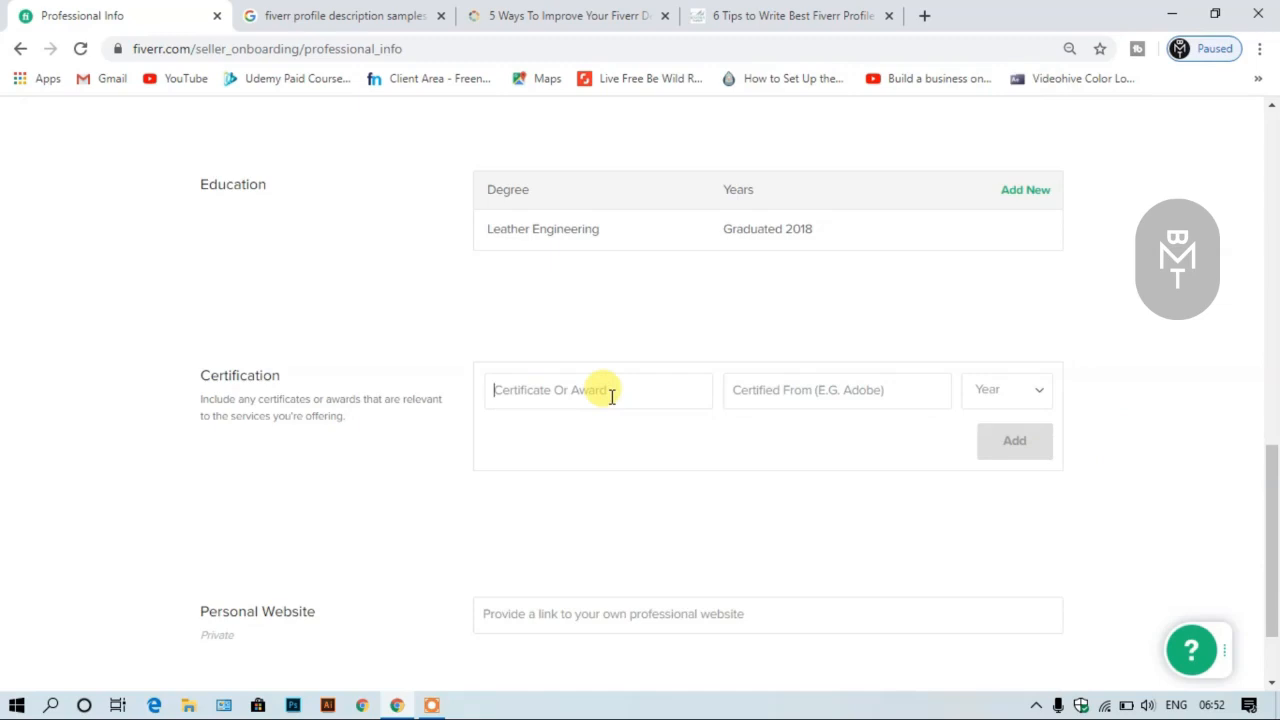
Add the Udemy 'Certificate Of Course Completion' from 2018 under Certification.
type("Certificate Of Course Completion")
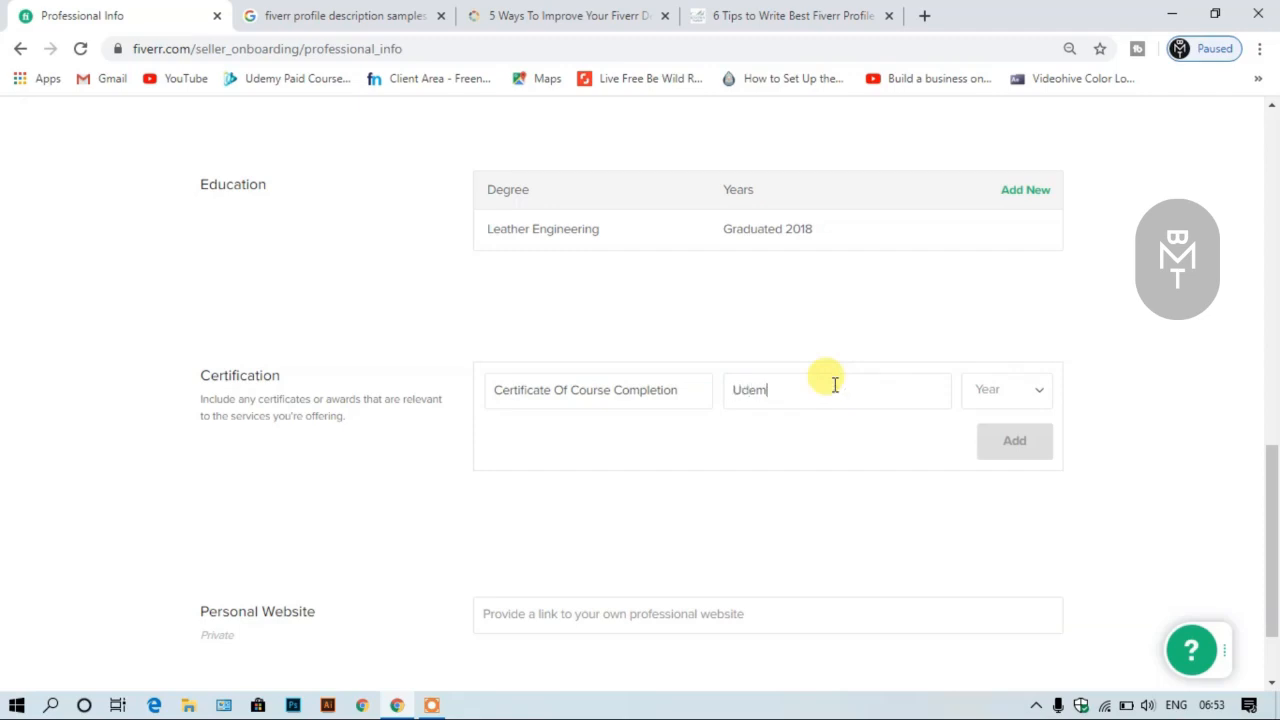
left_click(985, 400)
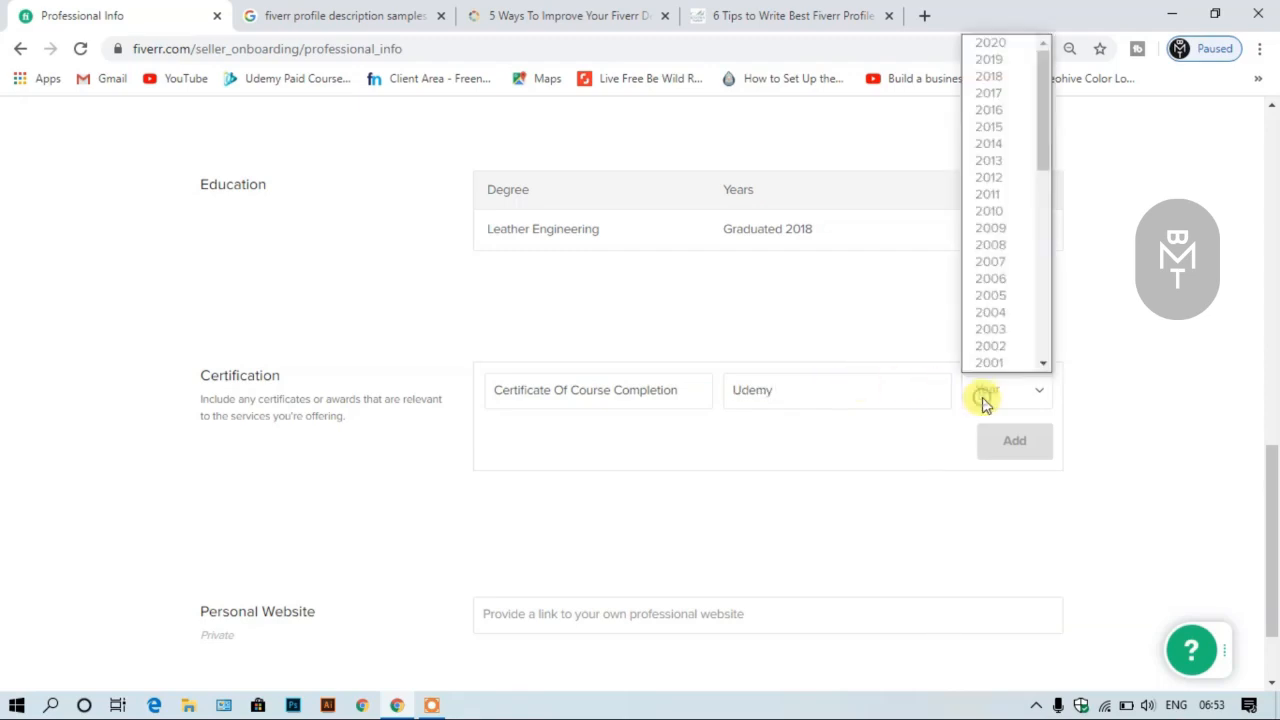
left_click(1007, 76)
left_click(1032, 440)
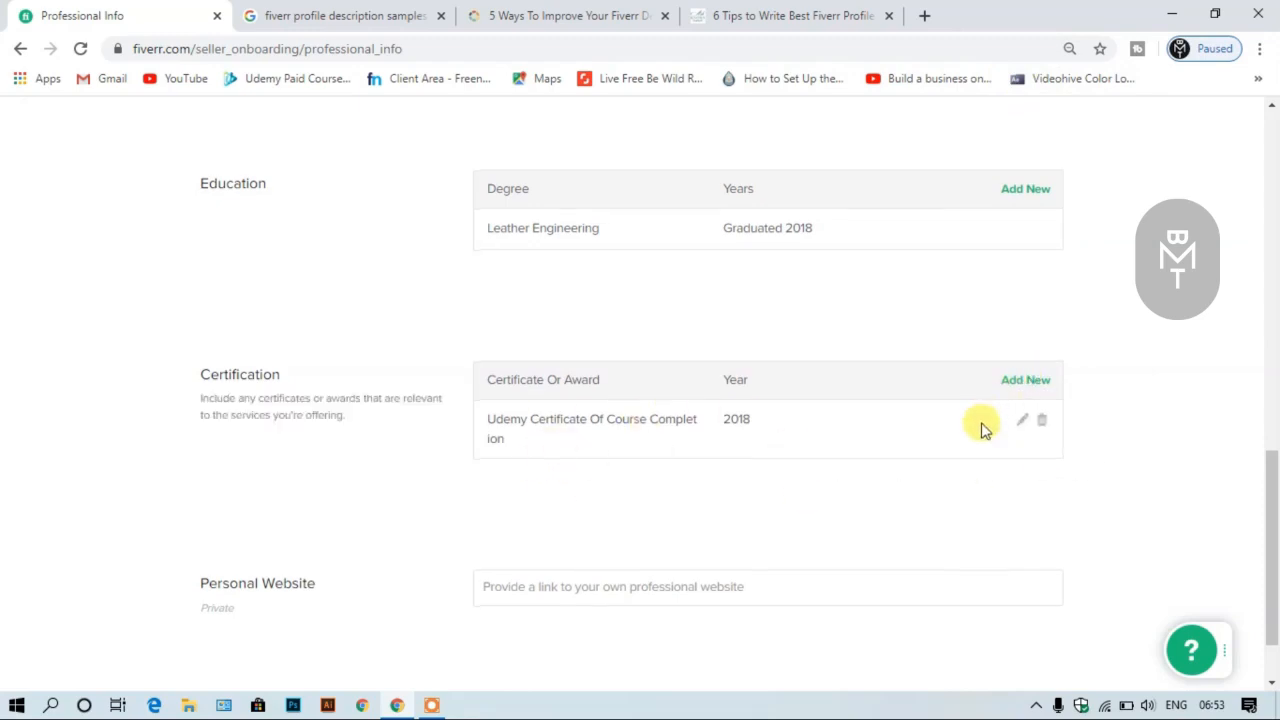
scroll(980, 423, "down", 2)
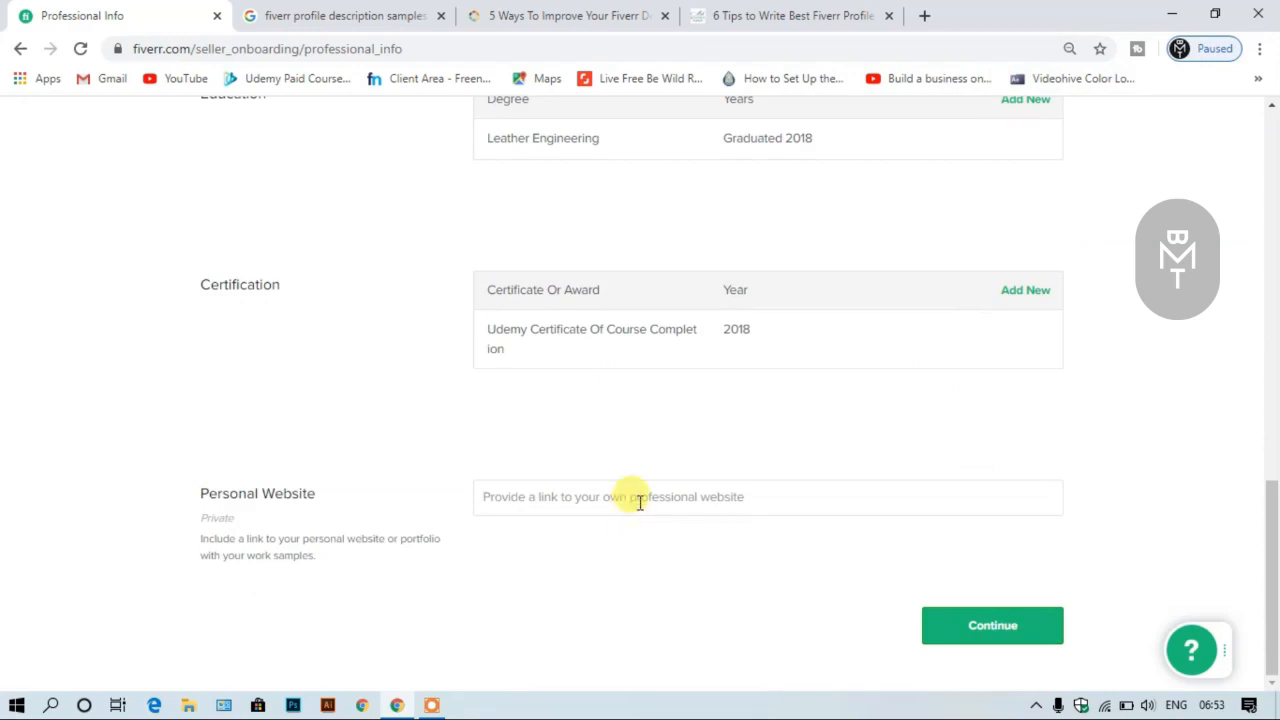
Continue past professional info, review the Linked Accounts options, and advance to Account Security.
left_click(1014, 630)
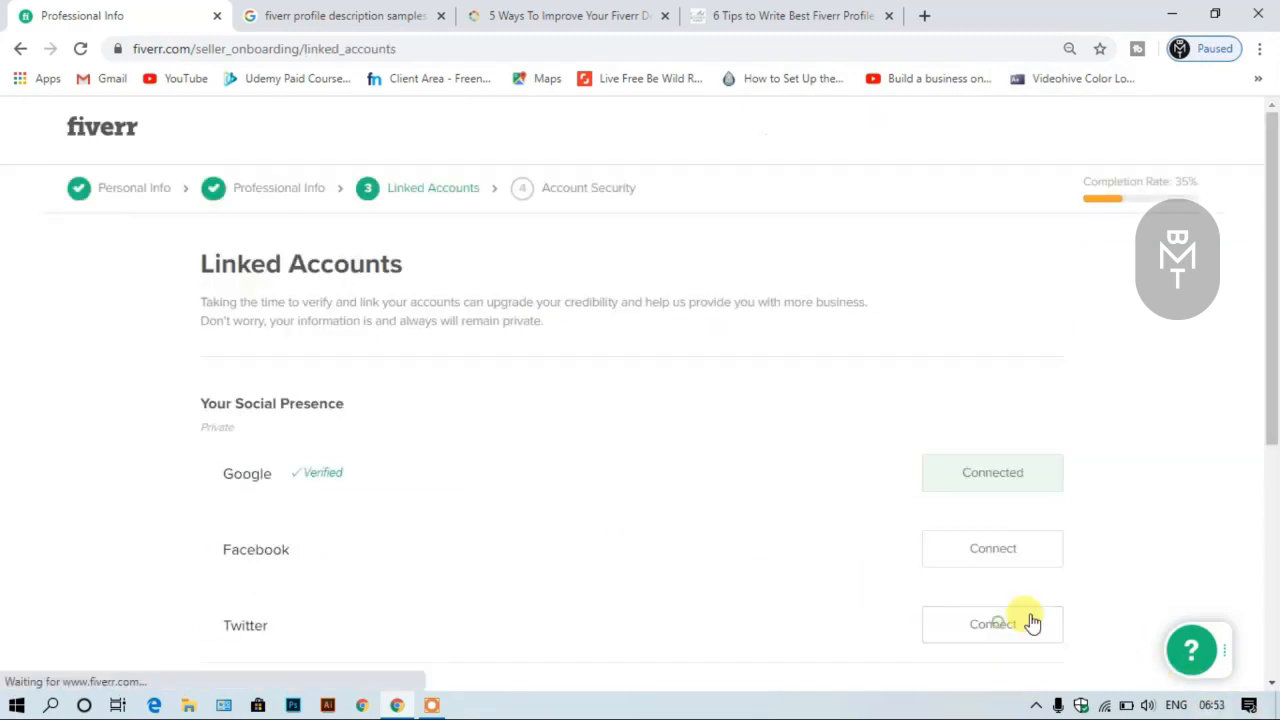
scroll(449, 475, "down", 2)
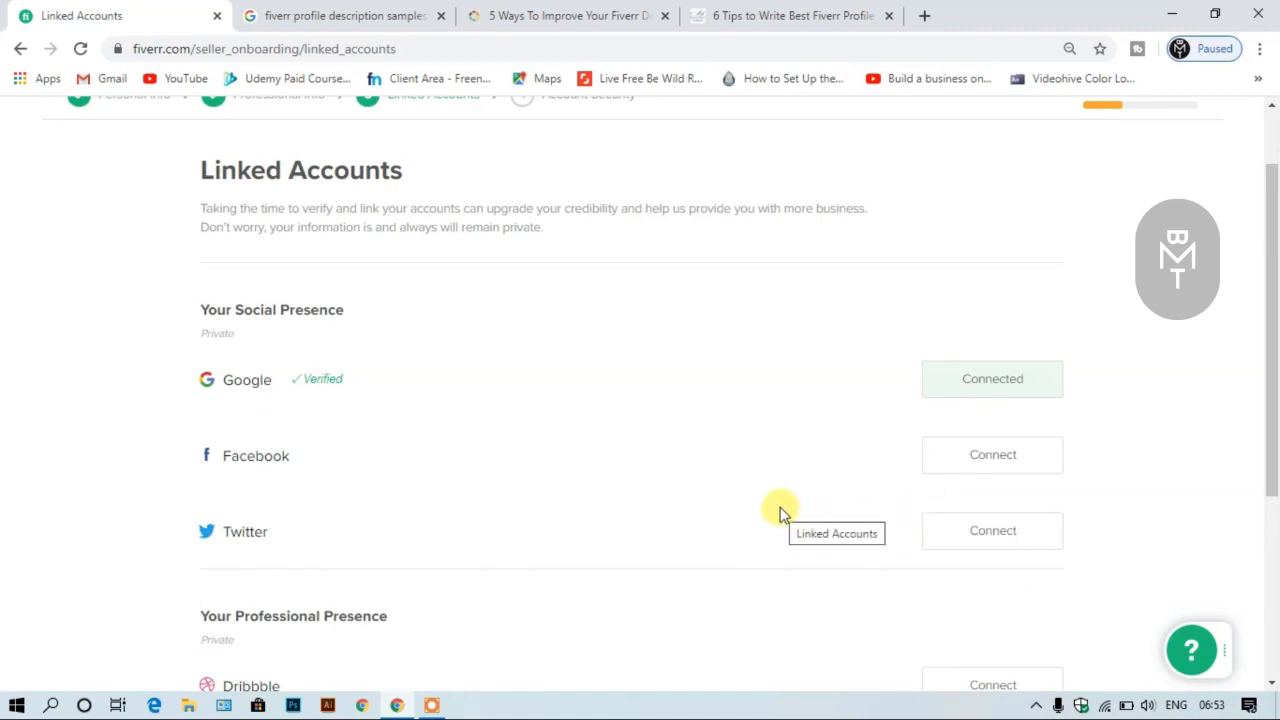
scroll(780, 507, "down", 3)
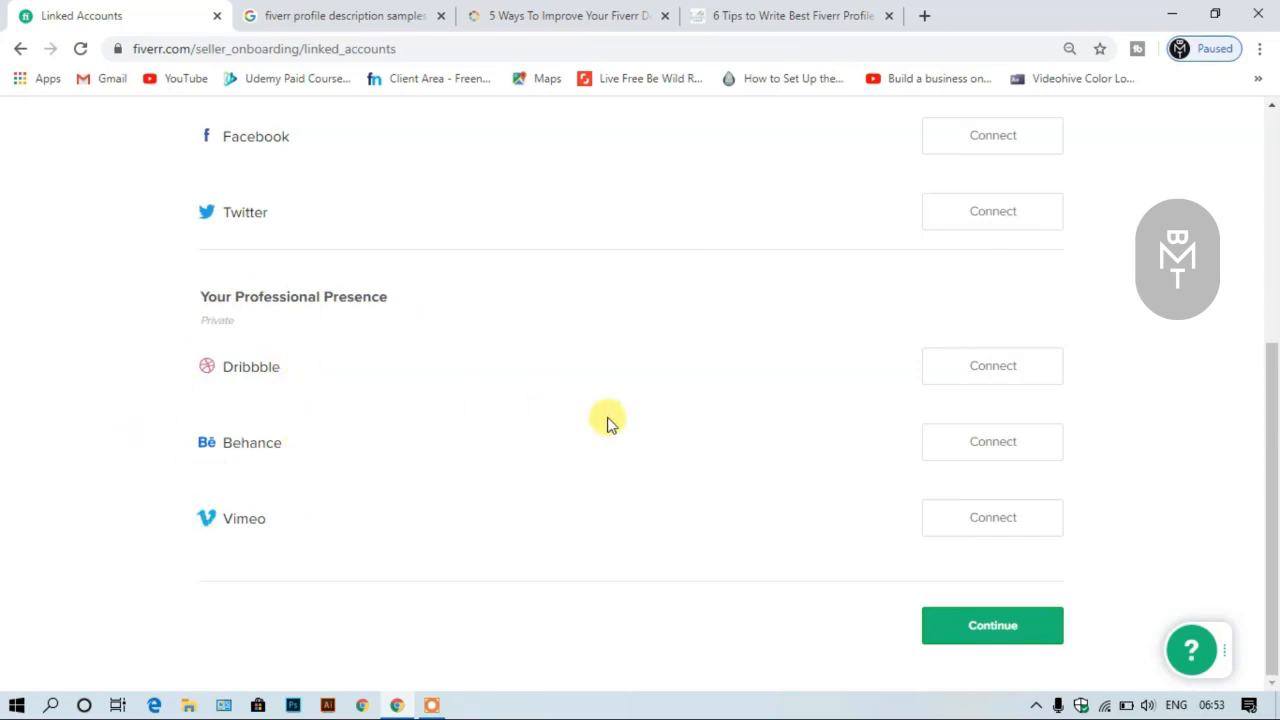
scroll(607, 421, "up", 1)
scroll(894, 426, "down", 1)
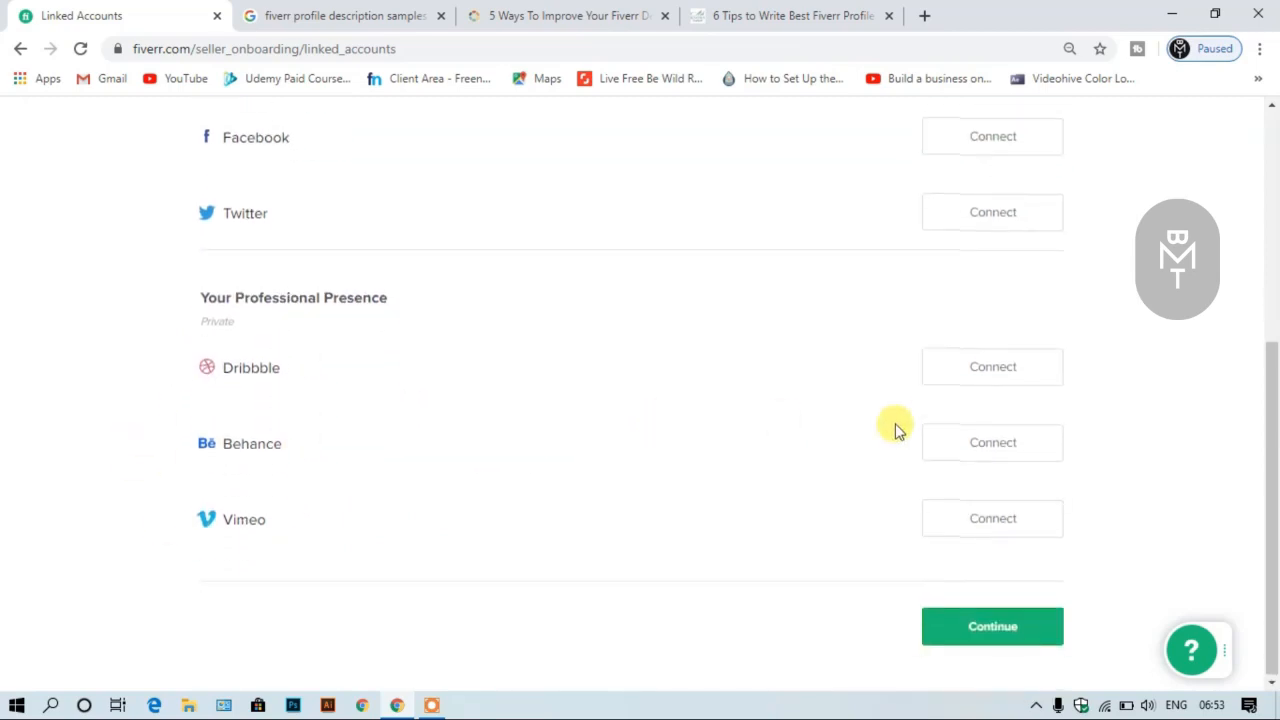
scroll(894, 426, "up", 2)
scroll(991, 423, "down", 2)
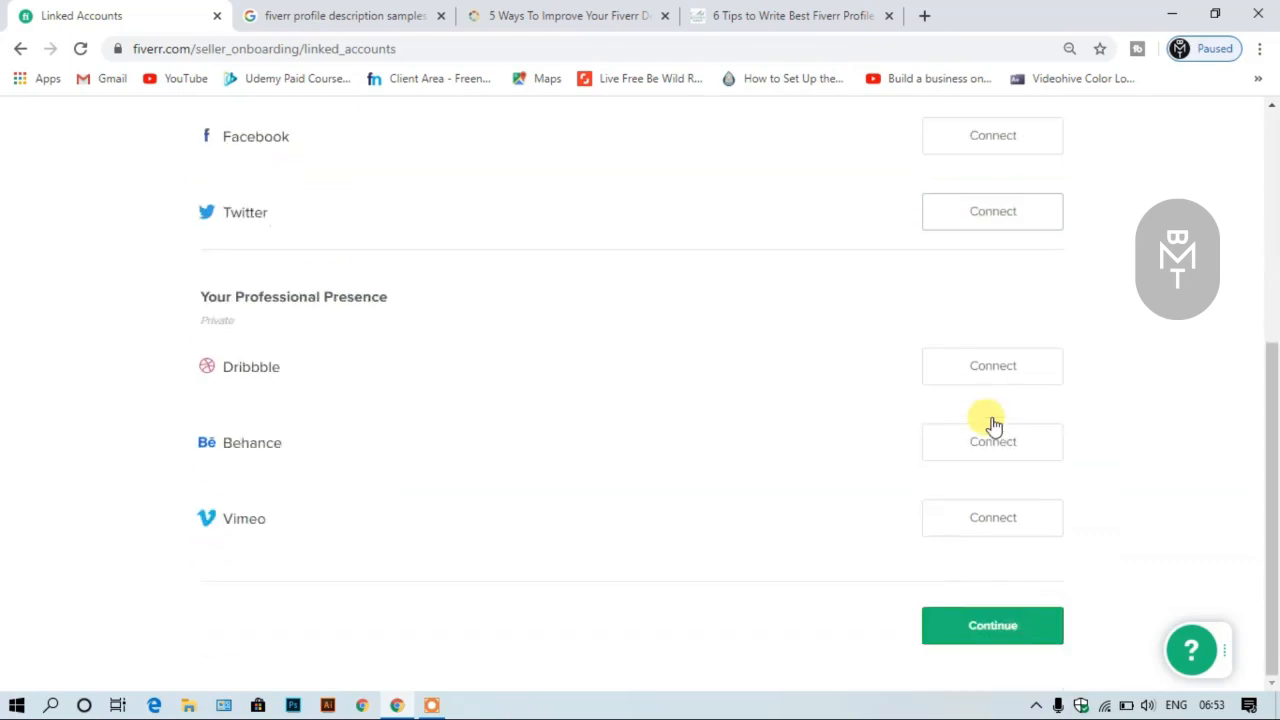
left_click(988, 624)
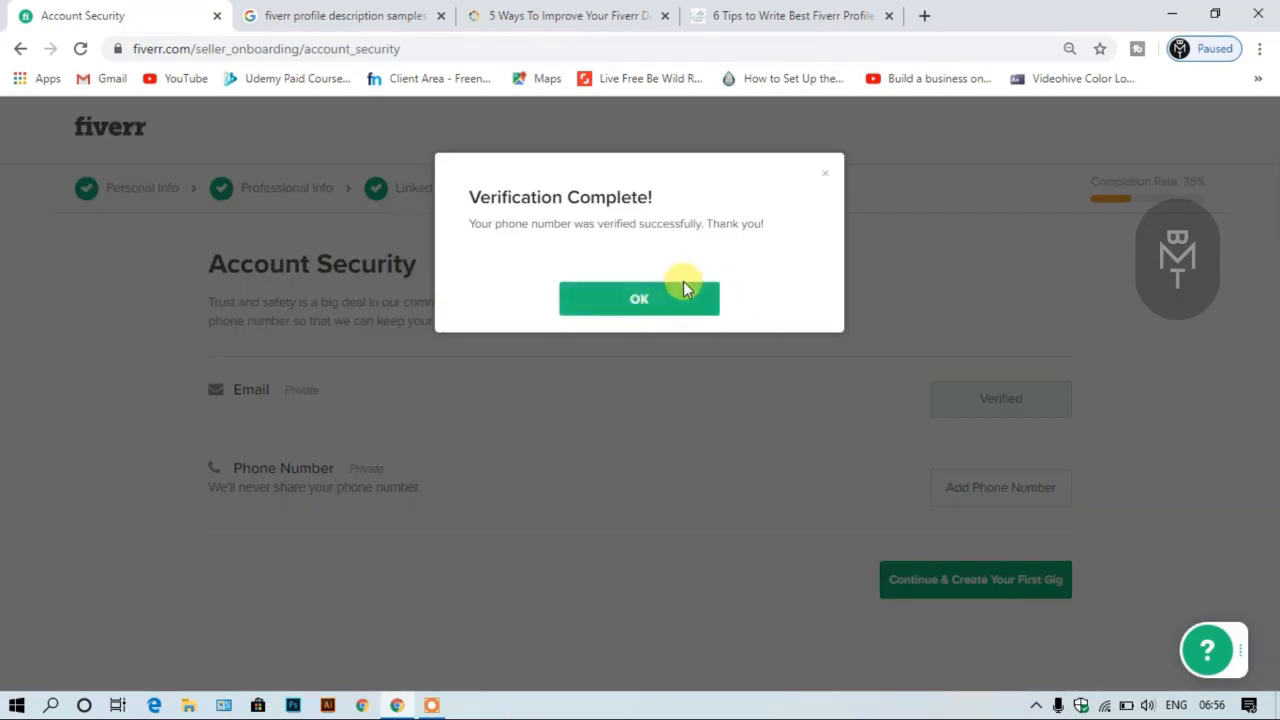
Dismiss the verification notice and save a first-pet security question with its answer.
left_click(718, 312)
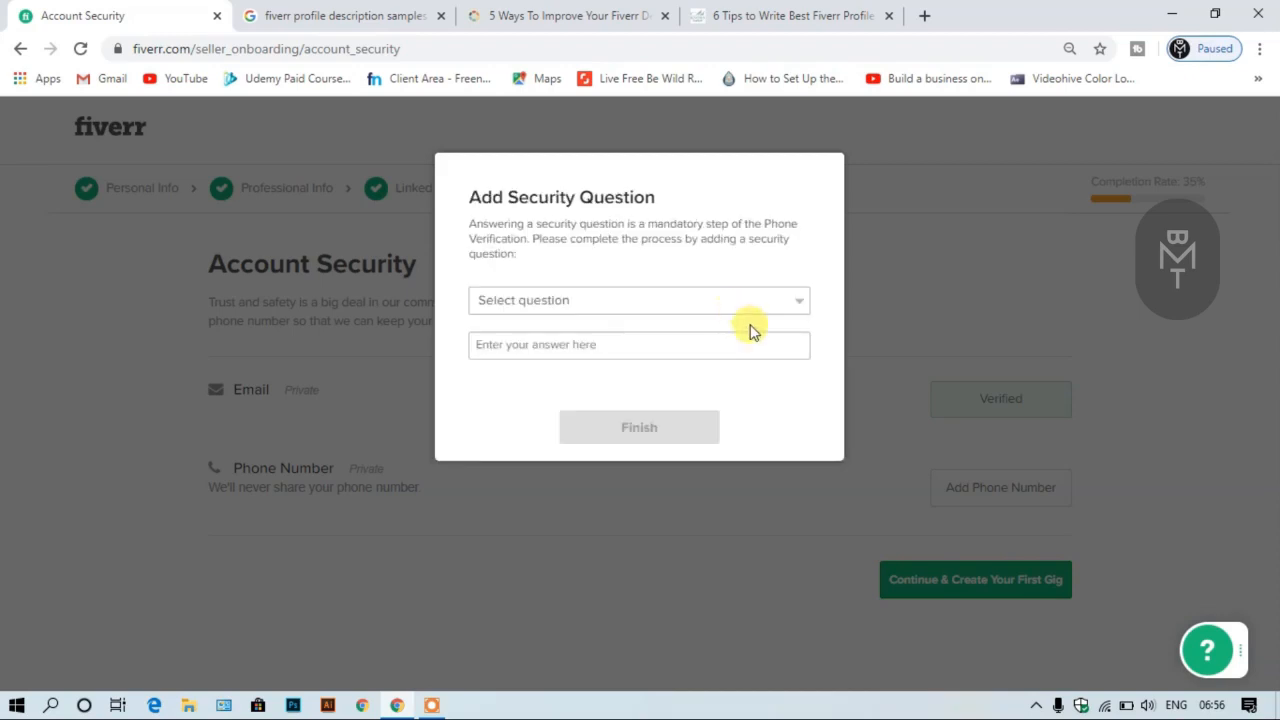
left_click(771, 306)
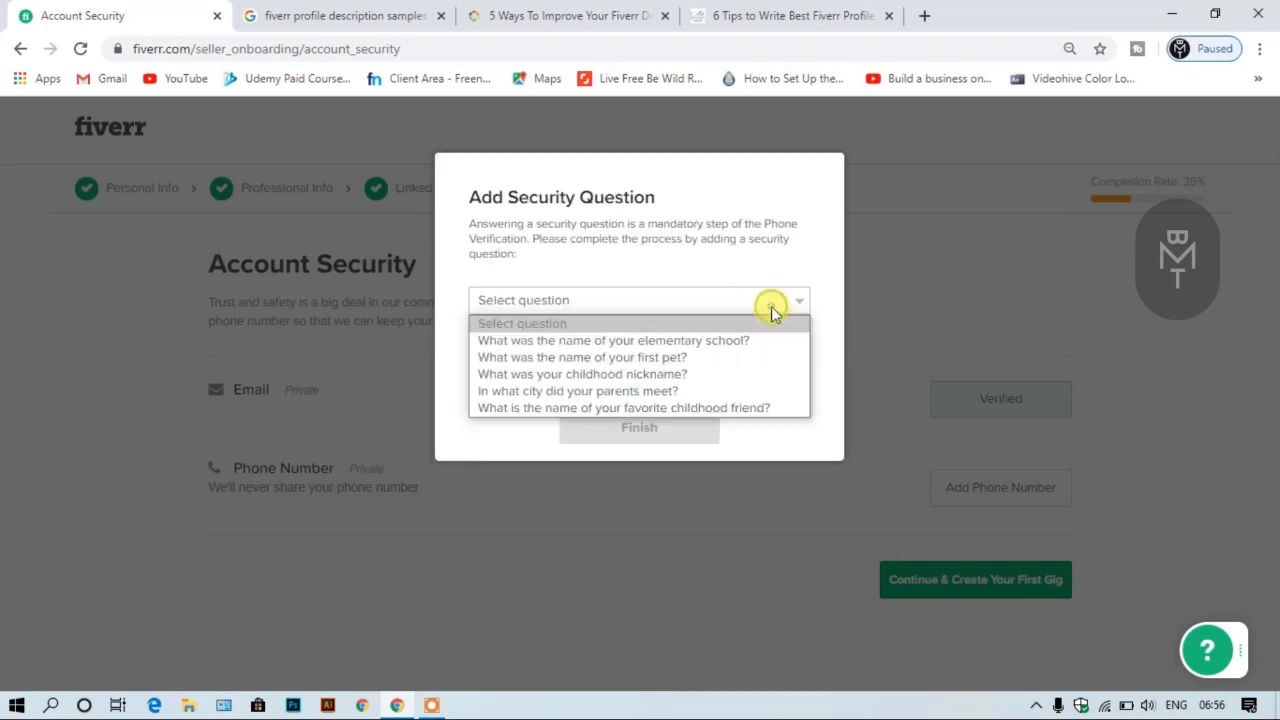
left_click(762, 358)
left_click(645, 344)
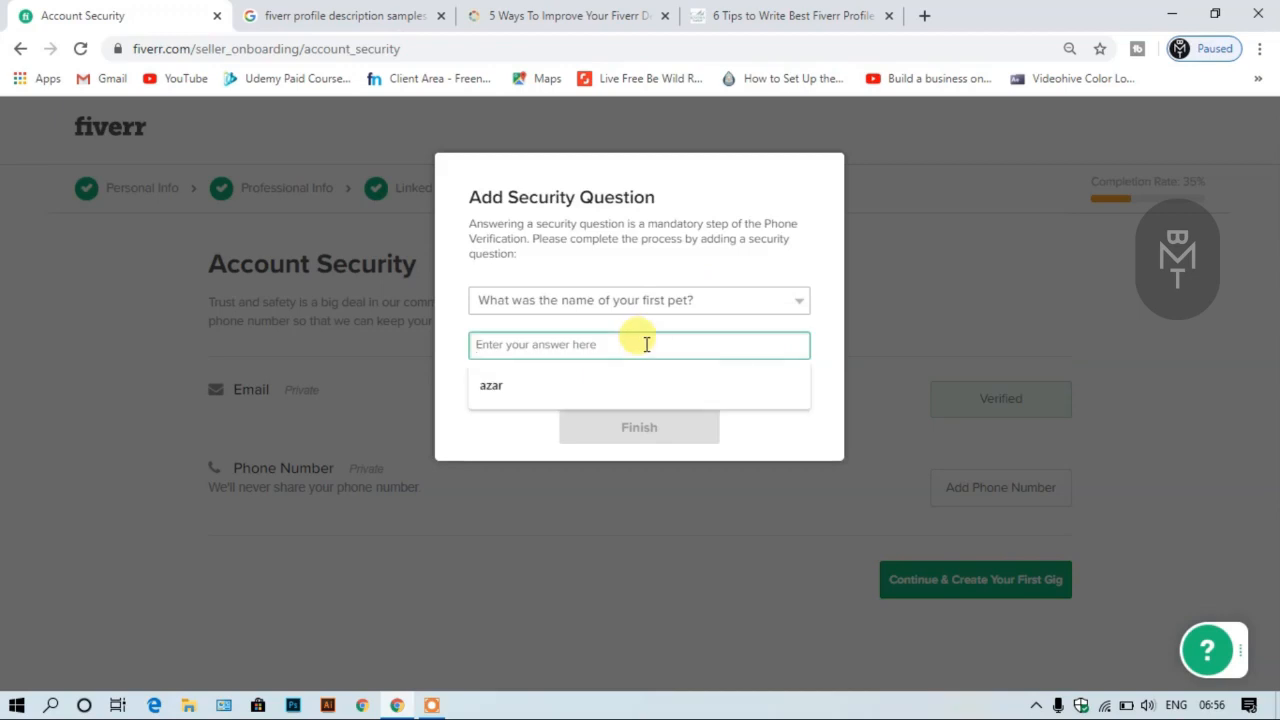
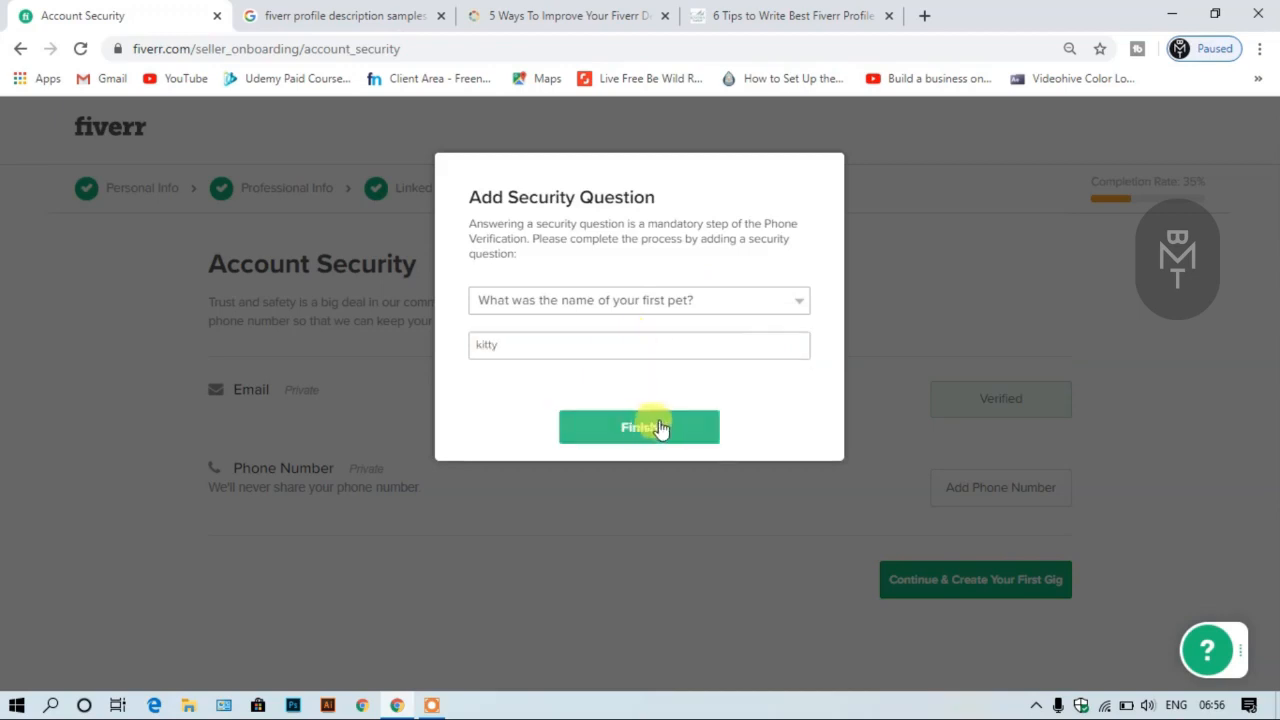
left_click(652, 428)
Finish the Account Security step and confirm onboarding is done to start a new gig.
left_click(640, 300)
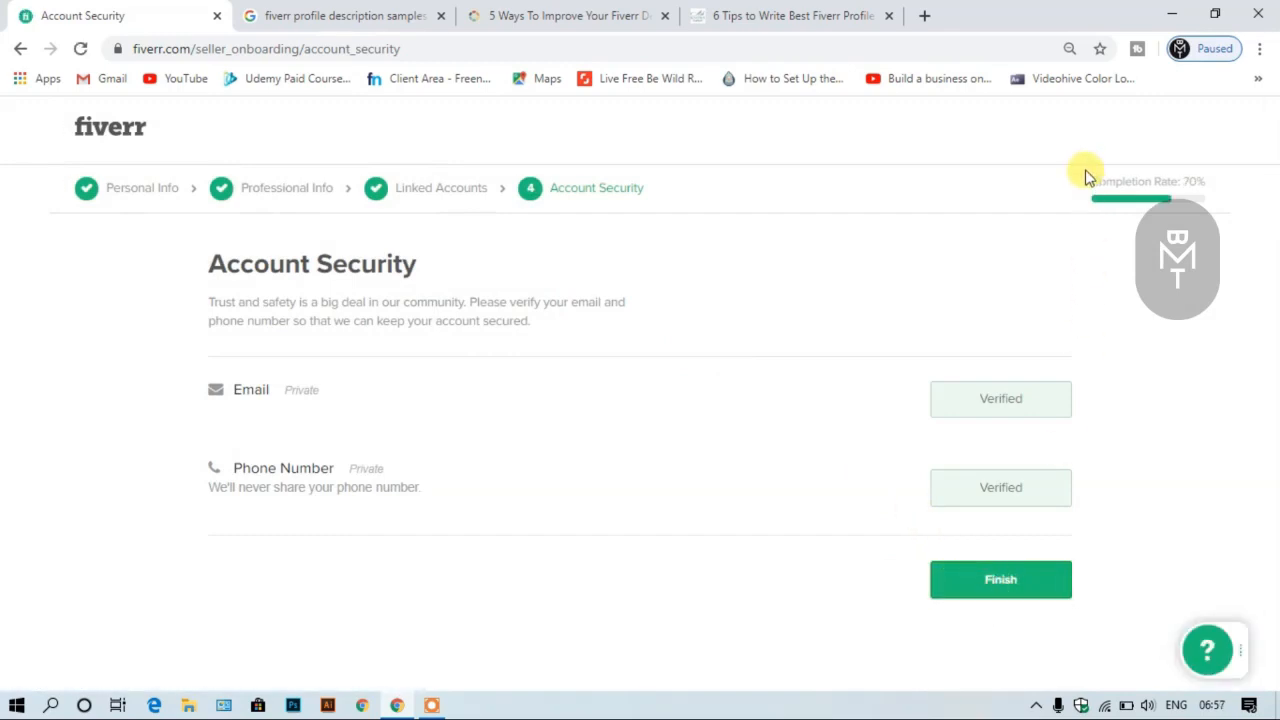
left_click(1022, 594)
left_click(638, 591)
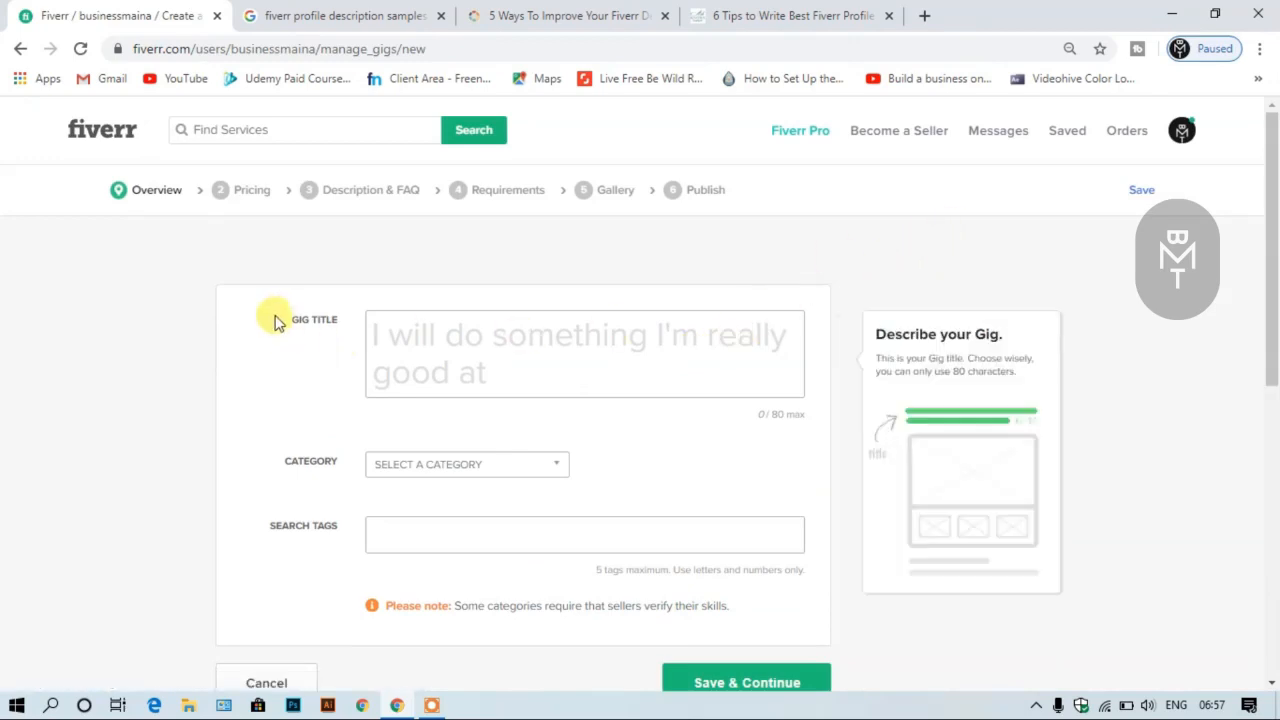
scroll(994, 531, "down", 1)
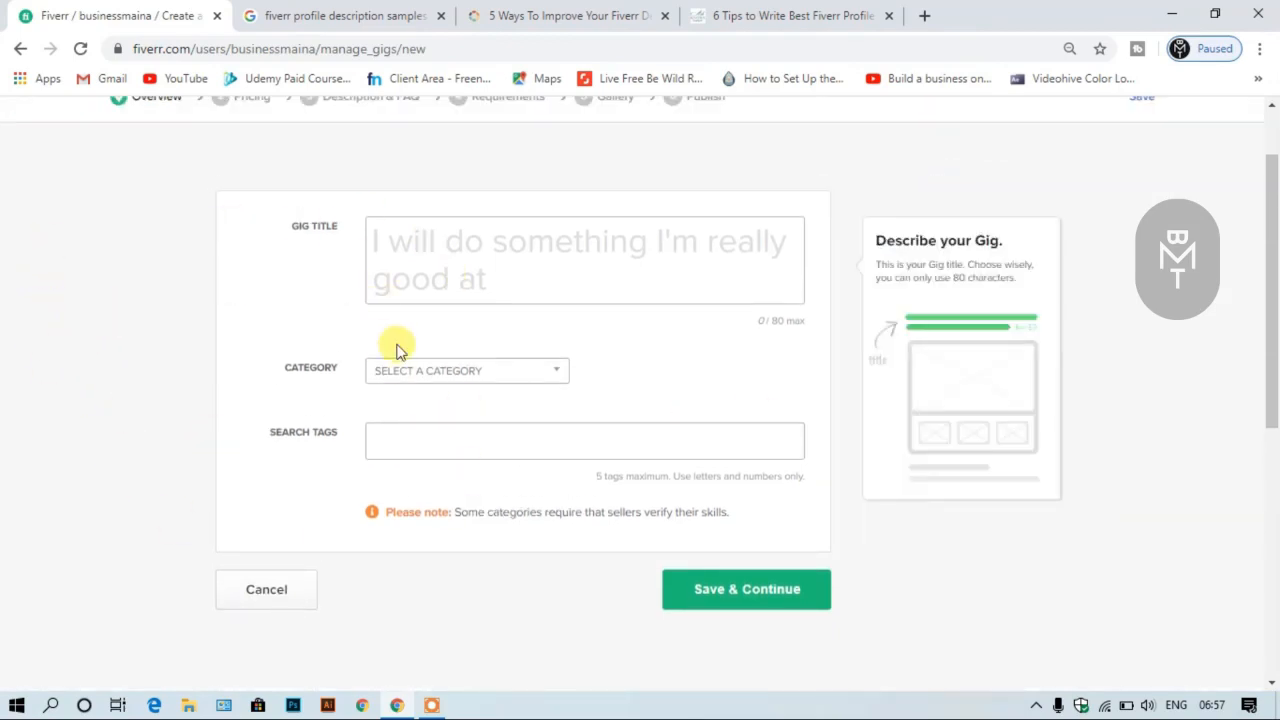
scroll(398, 370, "up", 1)
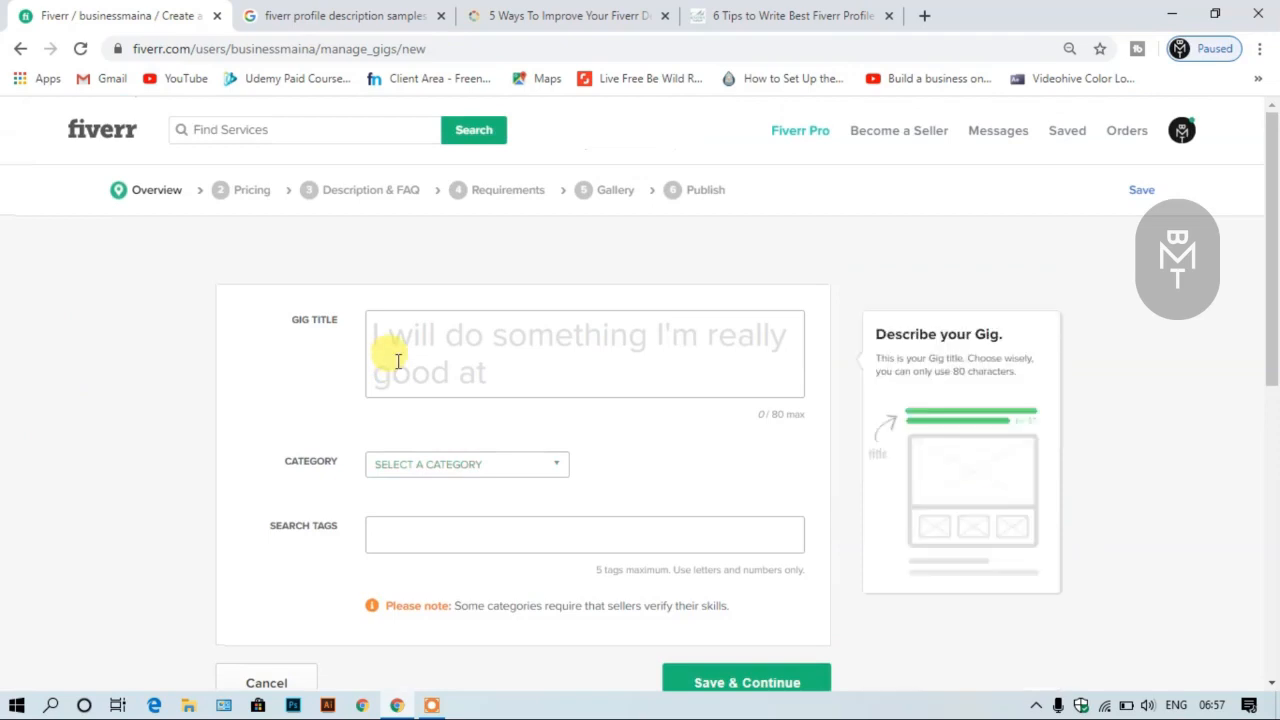
scroll(398, 360, "down", 1)
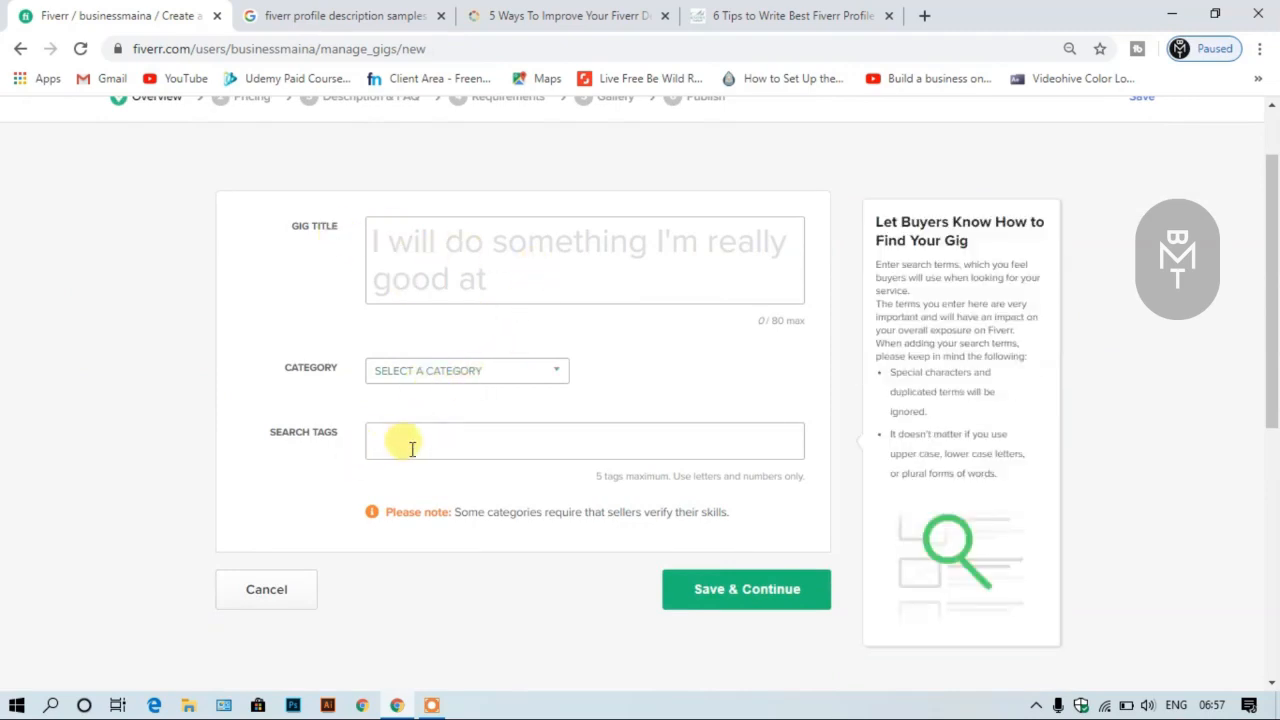
scroll(412, 455, "up", 1)
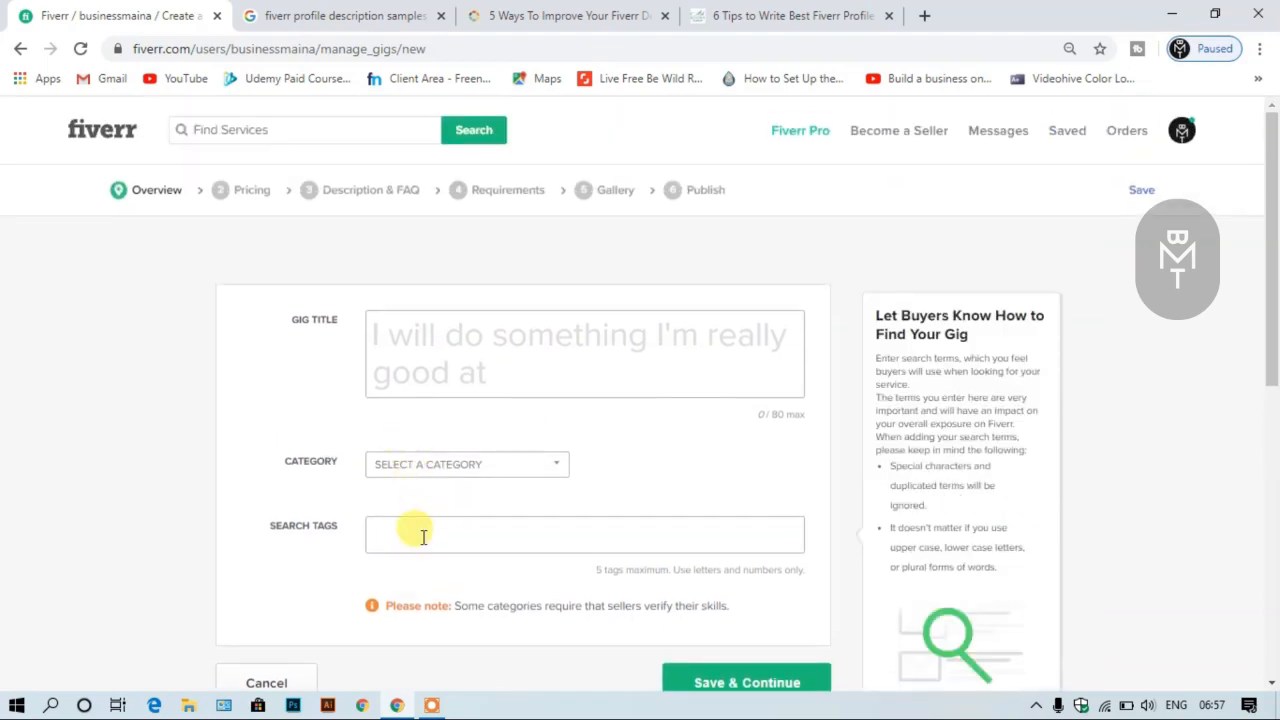